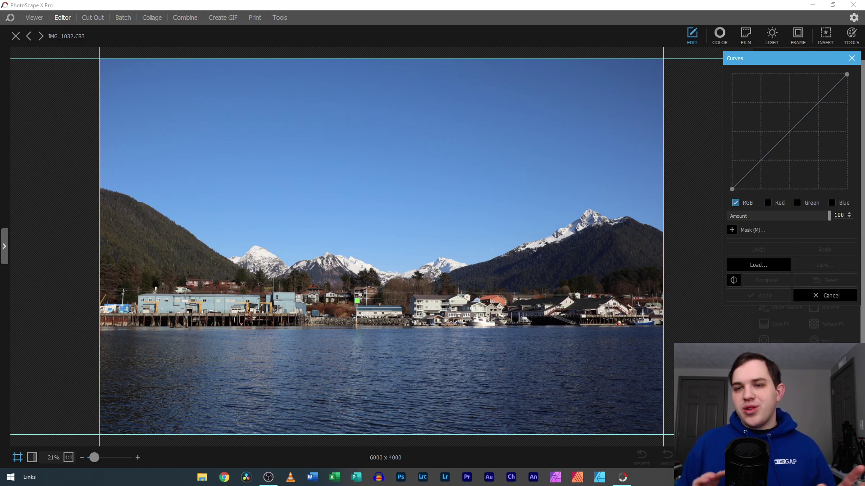
Add two points to the RGB curve and shape an S-curve that darkens shadows and lifts highlights.
left_click(806, 113)
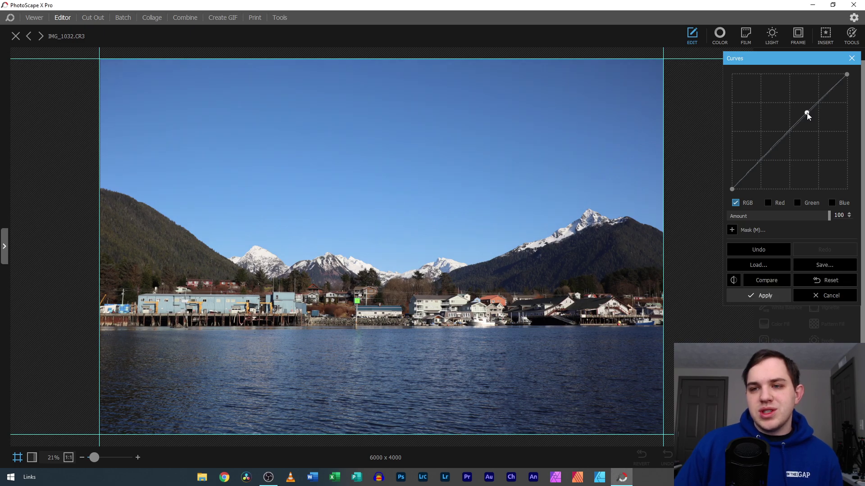
left_click_drag(806, 113, 804, 112)
left_click_drag(764, 153, 771, 156)
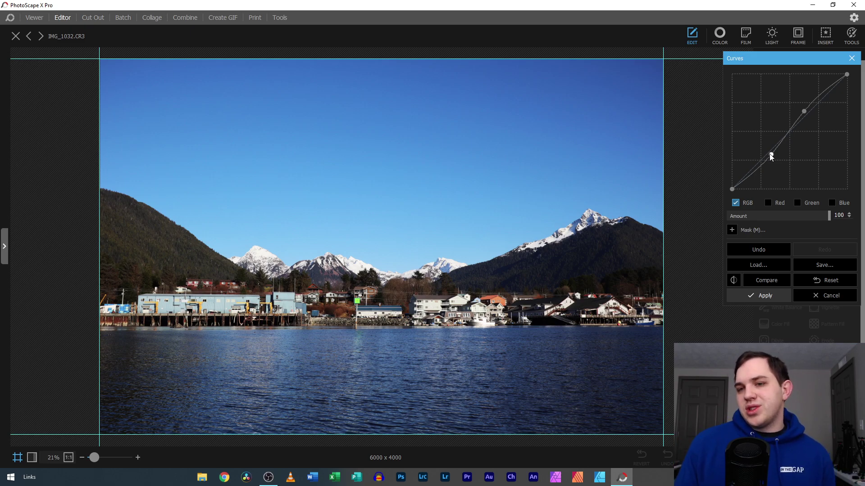
Close the Curves panel and toggle the Edit tools panel off and back on.
left_click(852, 59)
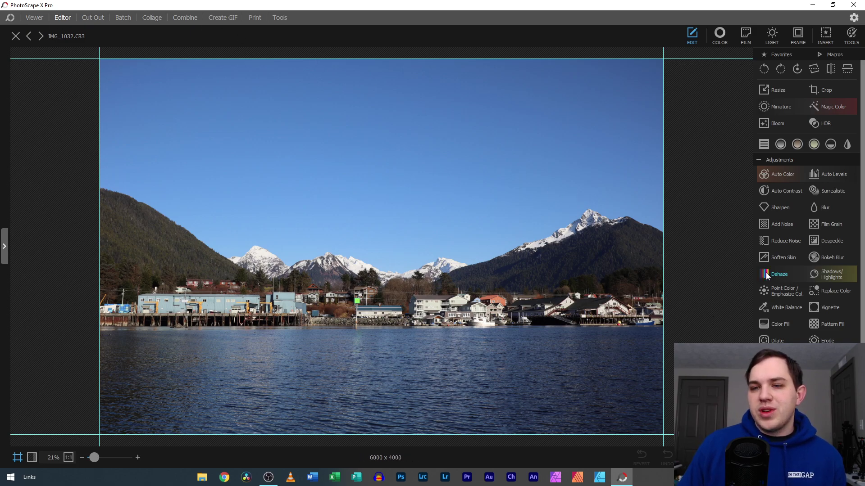
left_click(690, 36)
left_click(690, 36)
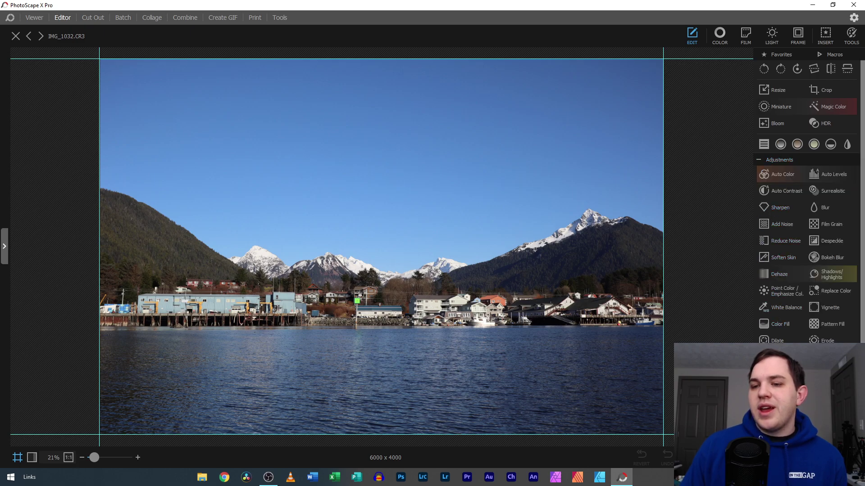
left_click(764, 144)
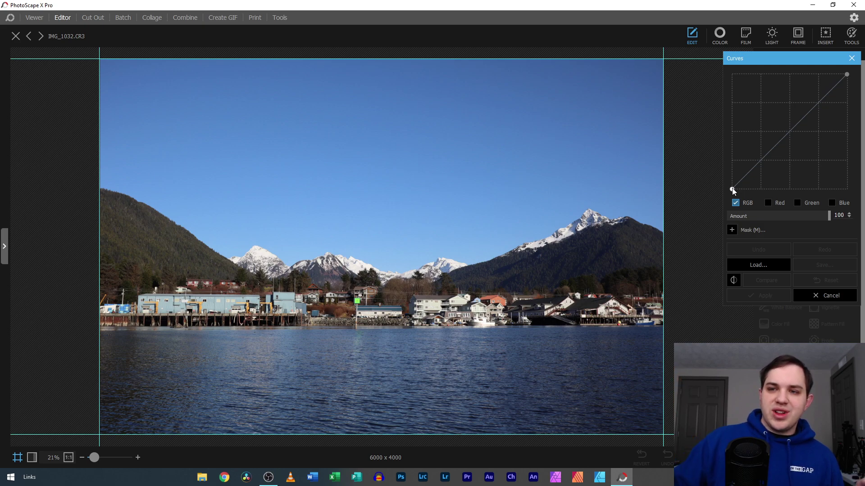
Add shadow and highlight points to the RGB curve and pull them into a steep S-curve.
left_click(764, 155)
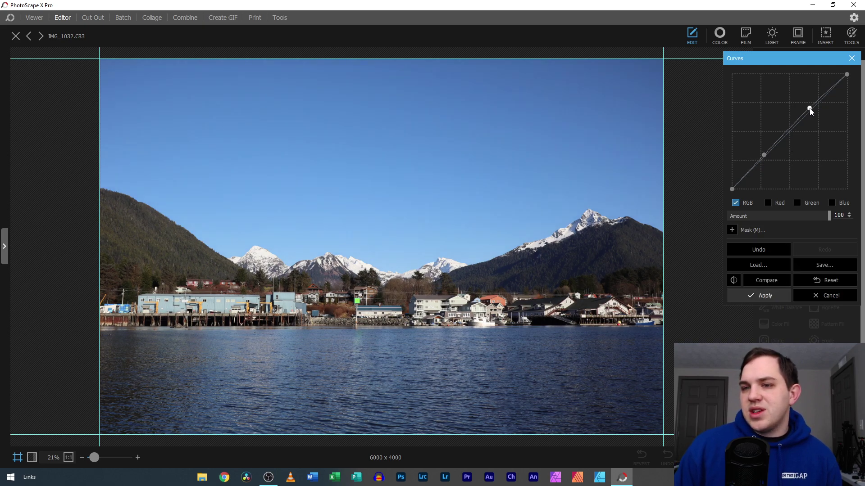
left_click(809, 108)
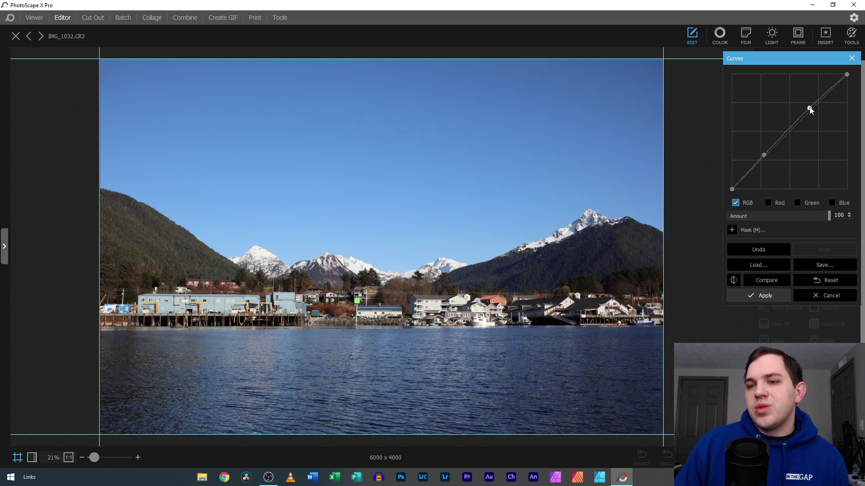
left_click_drag(809, 108, 808, 105)
left_click_drag(764, 155, 768, 159)
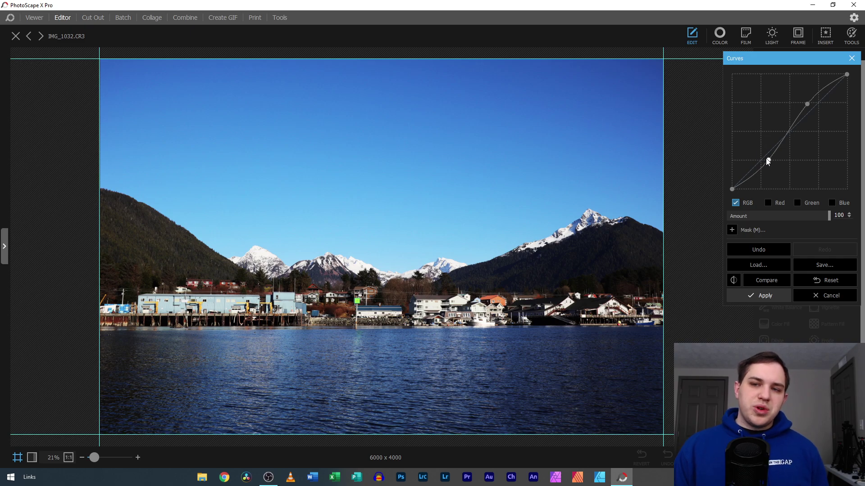
left_click_drag(769, 160, 773, 171)
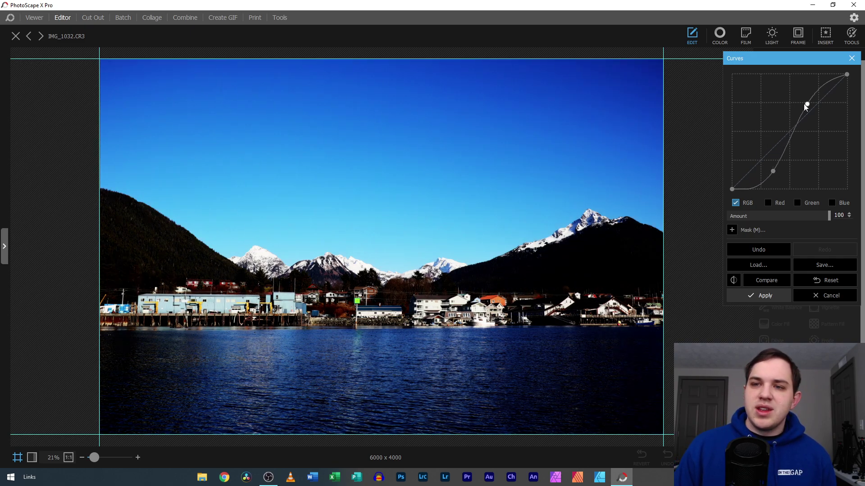
left_click_drag(808, 104, 809, 82)
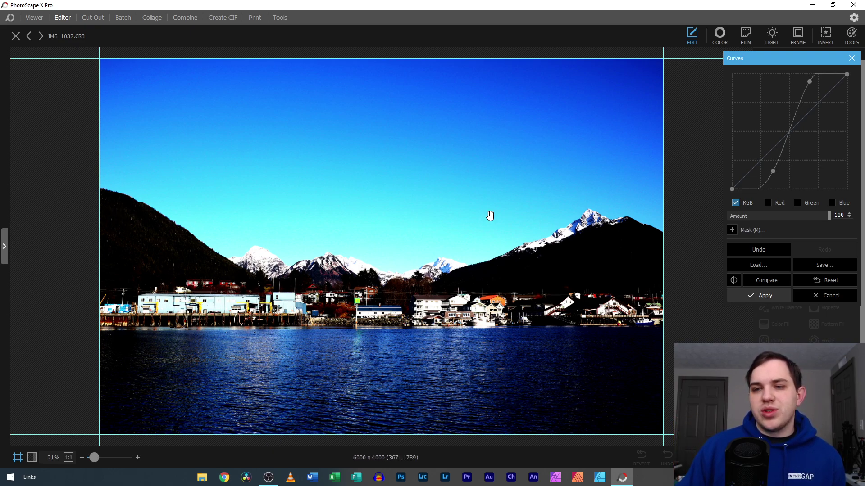
Undo two curve changes and reshape the RGB curve into a moderate S-curve.
left_click(760, 251)
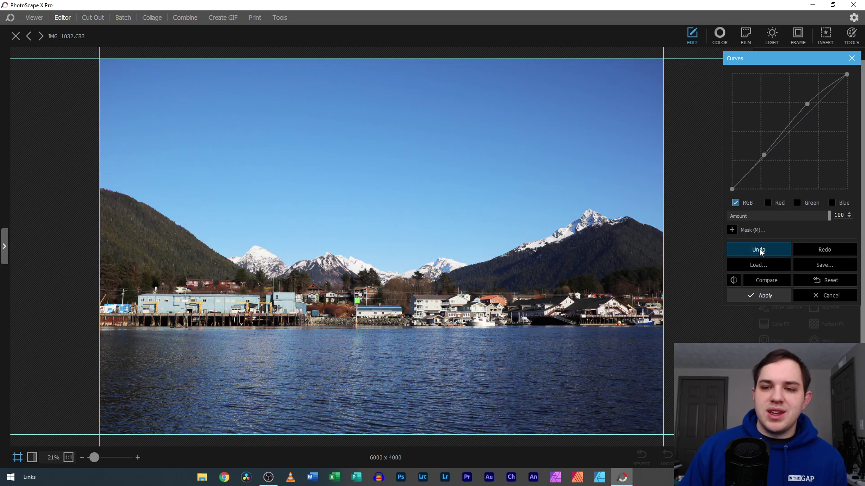
left_click(759, 249)
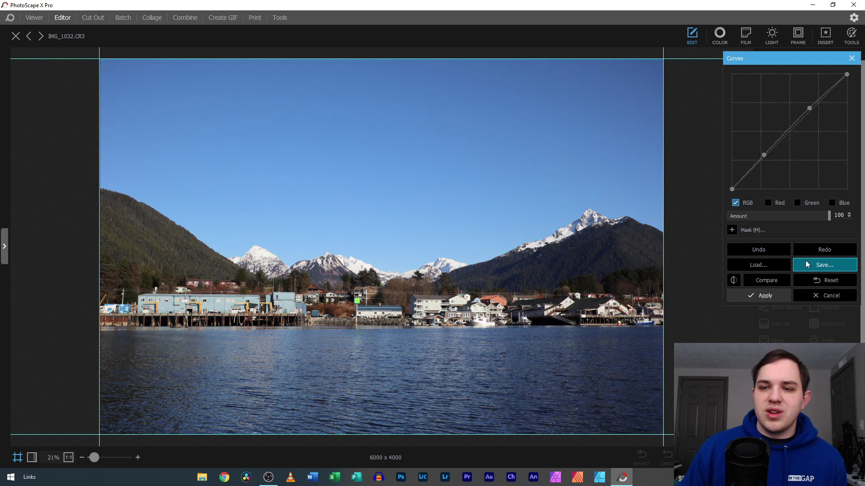
left_click_drag(763, 158, 770, 161)
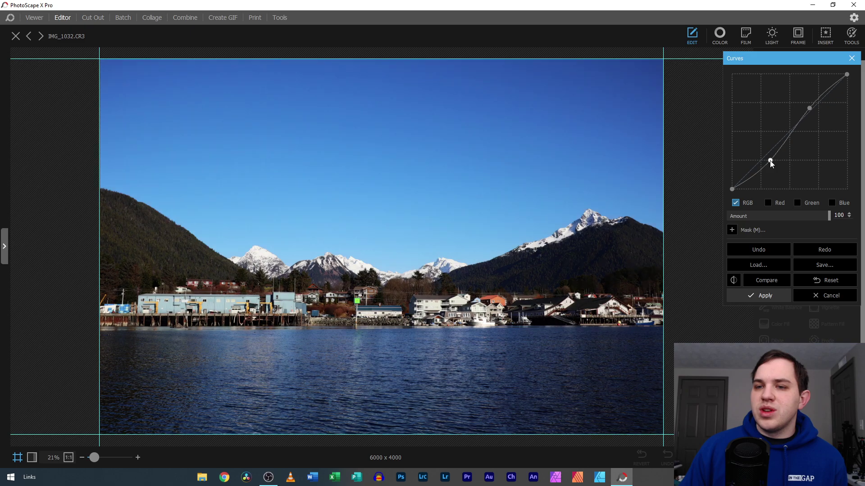
left_click_drag(807, 112, 808, 107)
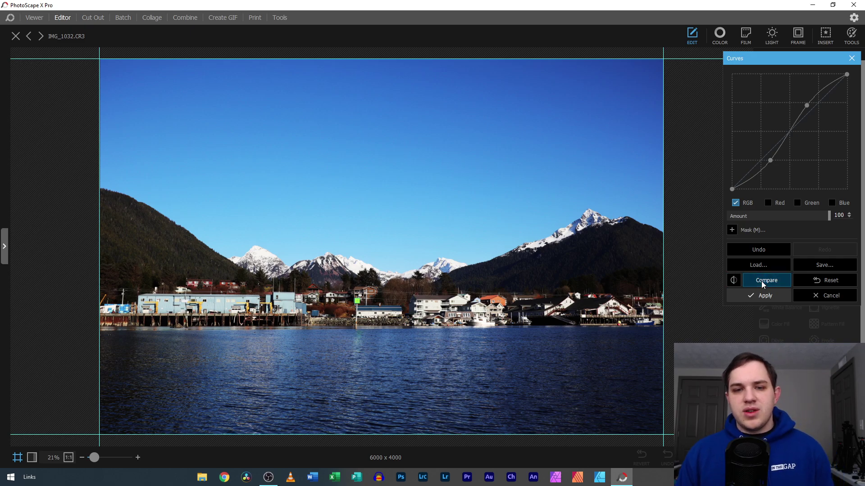
Compare the edit with the original, zooming in on the waterfront houses and back out.
left_click(762, 282)
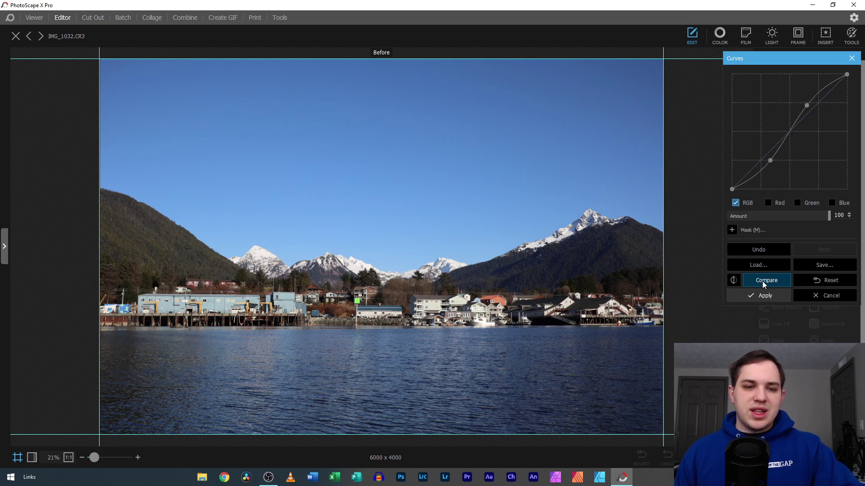
left_click(762, 281)
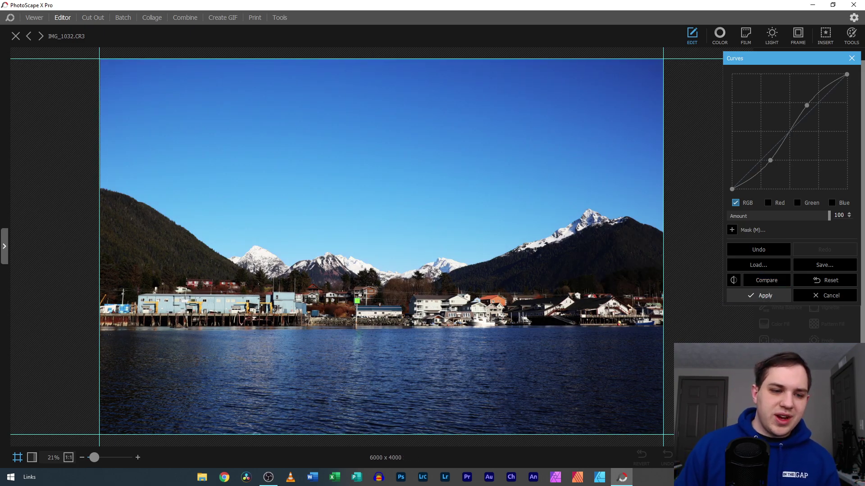
left_click_drag(96, 459, 102, 458)
left_click_drag(47, 417, 44, 424)
left_click(758, 283)
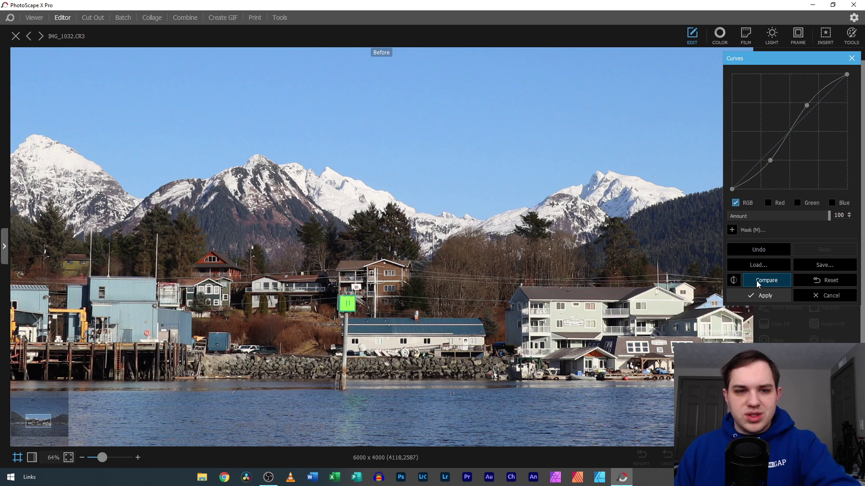
left_click(758, 283)
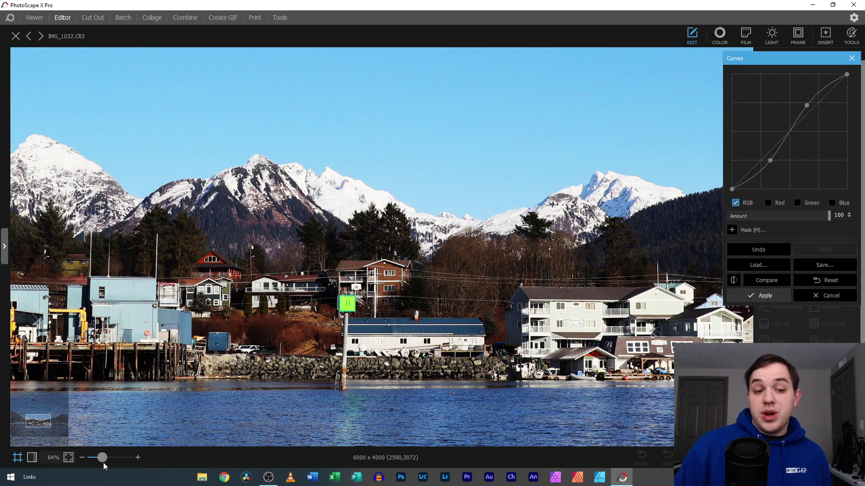
left_click_drag(103, 458, 96, 460)
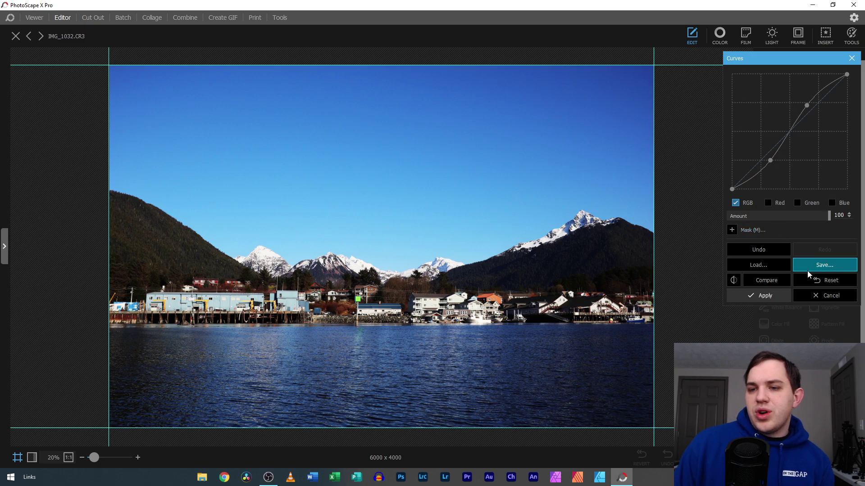
Reset the curve to straight and cycle through Red, Green and Blue channels, ending on Green.
left_click(802, 281)
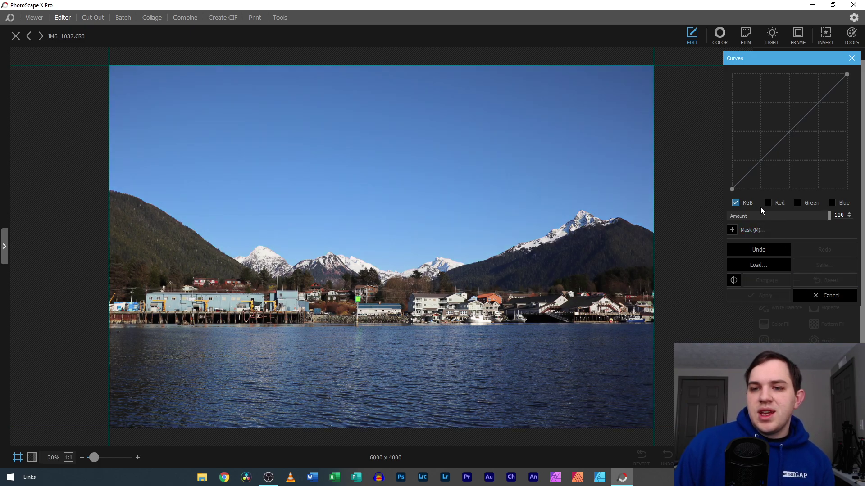
left_click(768, 203)
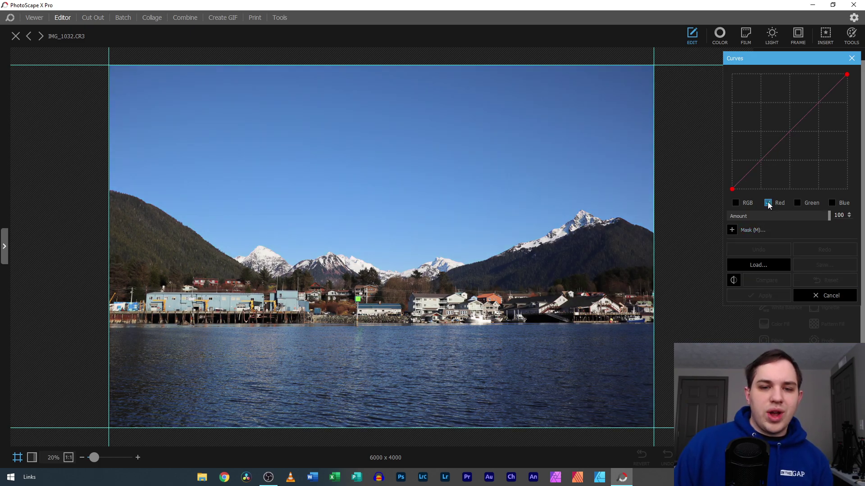
left_click(797, 203)
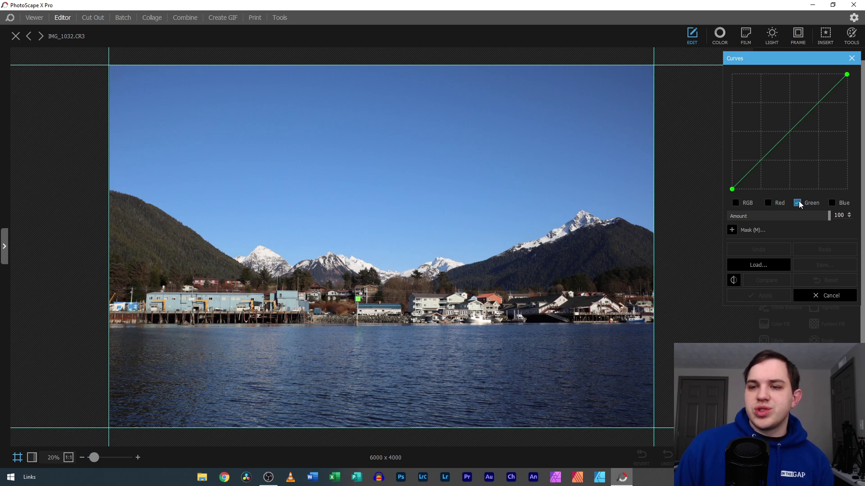
left_click(832, 203)
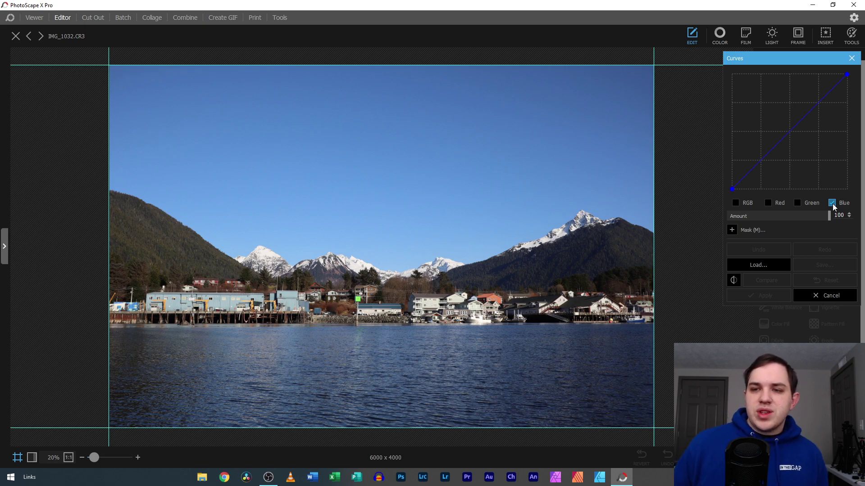
left_click(797, 203)
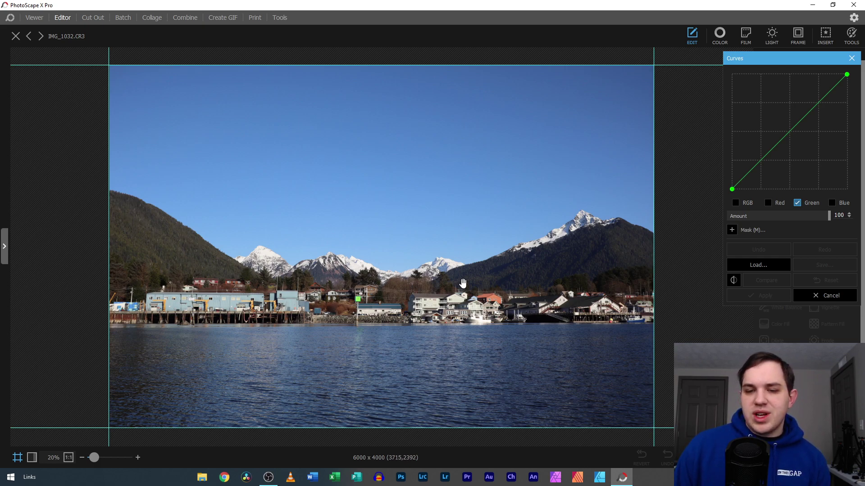
Adjust the two Green channel curve points, easing the curve close to the diagonal.
left_click_drag(809, 115, 800, 102)
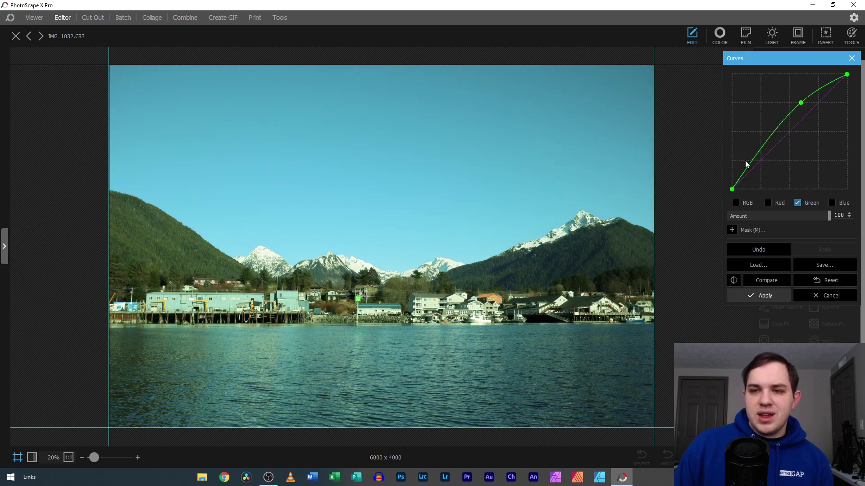
left_click_drag(747, 163, 763, 166)
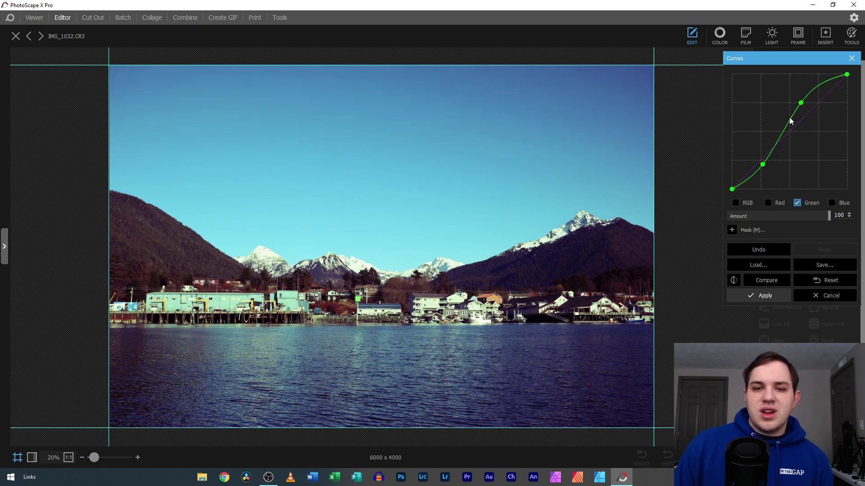
left_click_drag(801, 103, 807, 109)
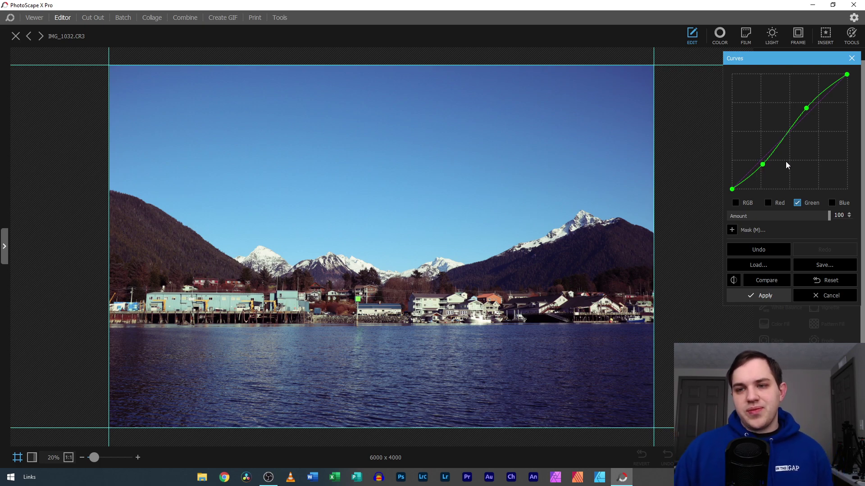
left_click_drag(808, 110, 809, 111)
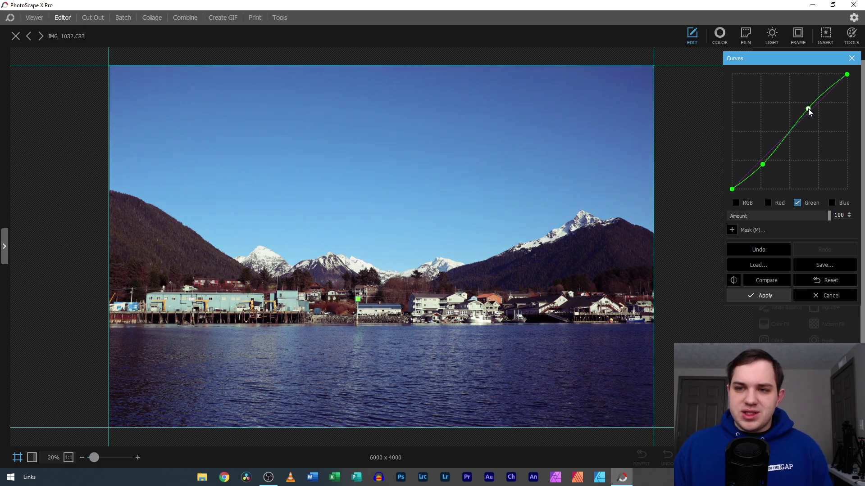
left_click_drag(764, 164, 759, 157)
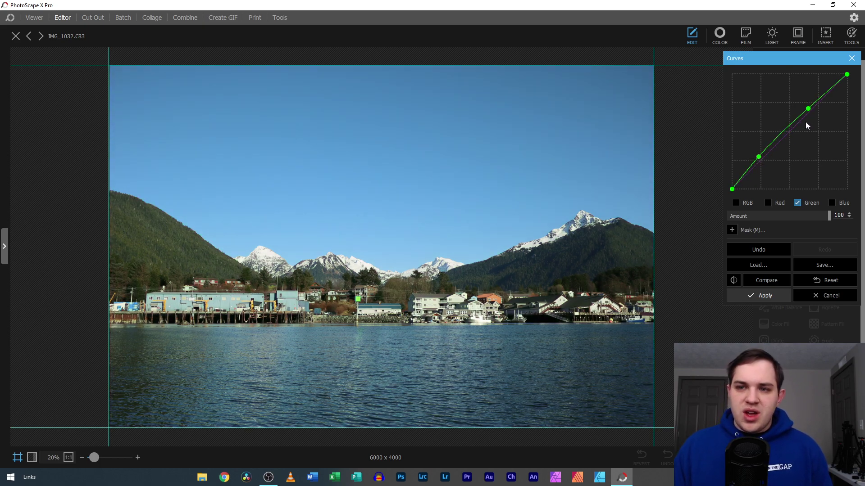
mouse_move(810, 108)
left_mouse_down()
mouse_move(816, 114)
mouse_move(807, 104)
left_mouse_up()
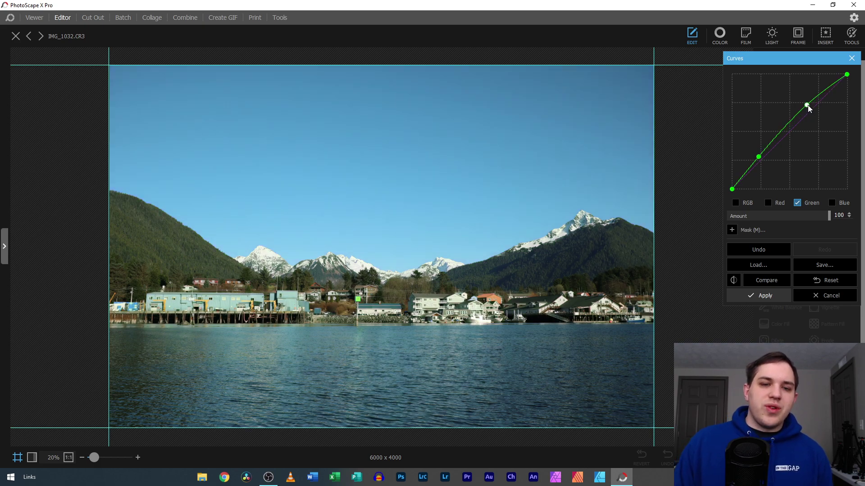
left_click_drag(809, 106, 815, 111)
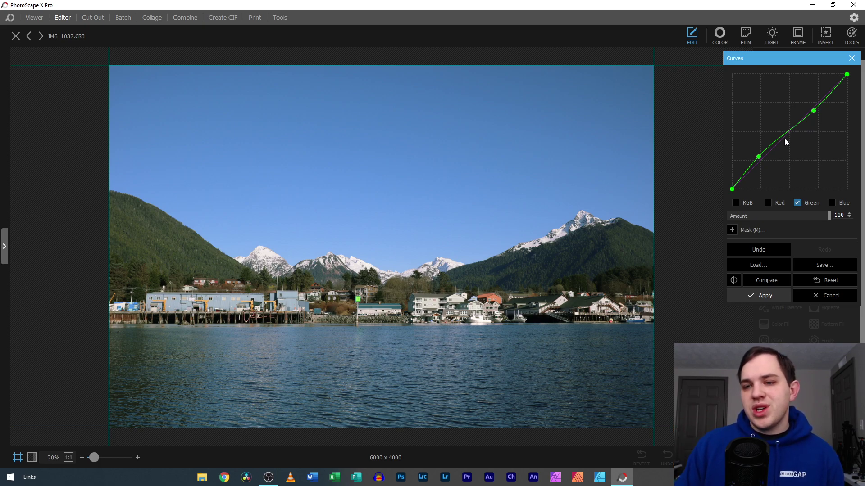
Add a brush mask to Curves and paint it over the left forested hillside.
left_click(732, 230)
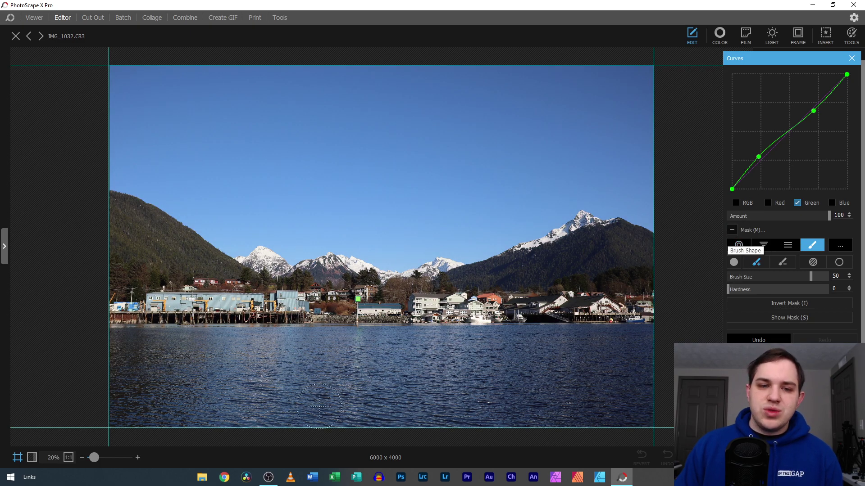
left_click_drag(94, 458, 99, 458)
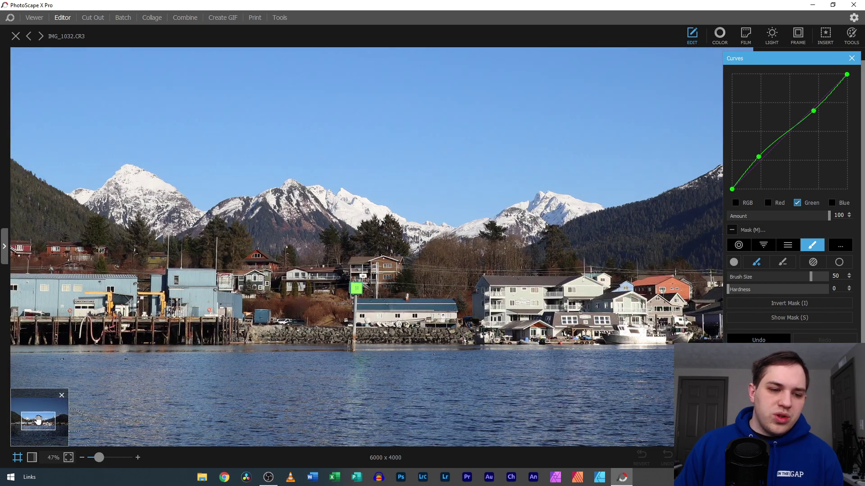
left_click_drag(38, 420, 28, 418)
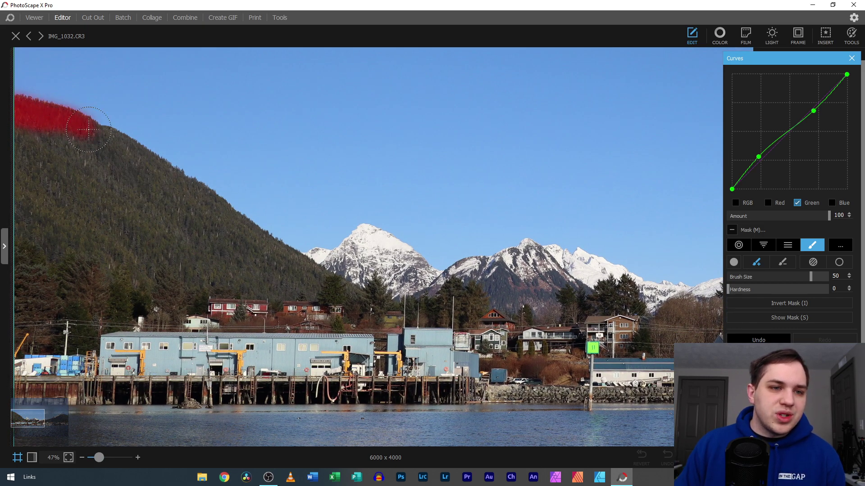
left_click_drag(202, 200, 364, 298)
mouse_move(181, 291)
left_mouse_down()
mouse_move(93, 329)
mouse_move(12, 337)
mouse_move(20, 220)
left_mouse_up()
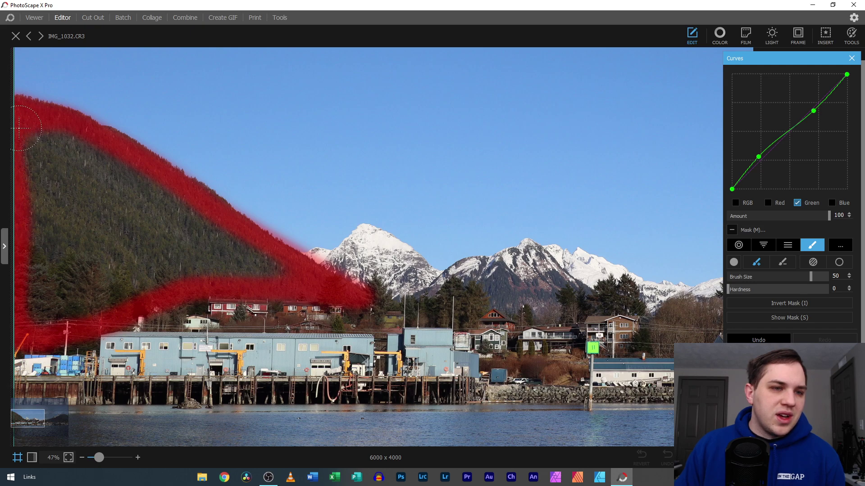
mouse_move(278, 277)
left_mouse_down()
mouse_move(17, 317)
mouse_move(172, 253)
mouse_move(237, 253)
mouse_move(175, 237)
mouse_move(37, 279)
mouse_move(179, 208)
left_mouse_up()
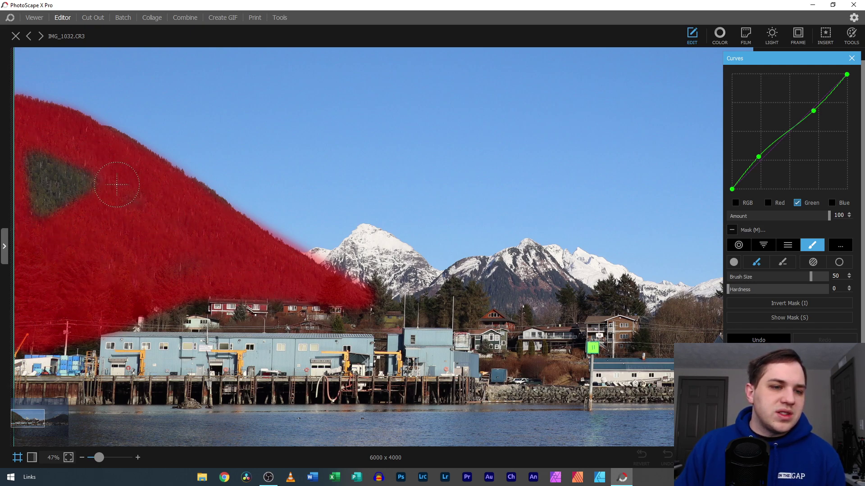
left_click_drag(26, 144, 63, 186)
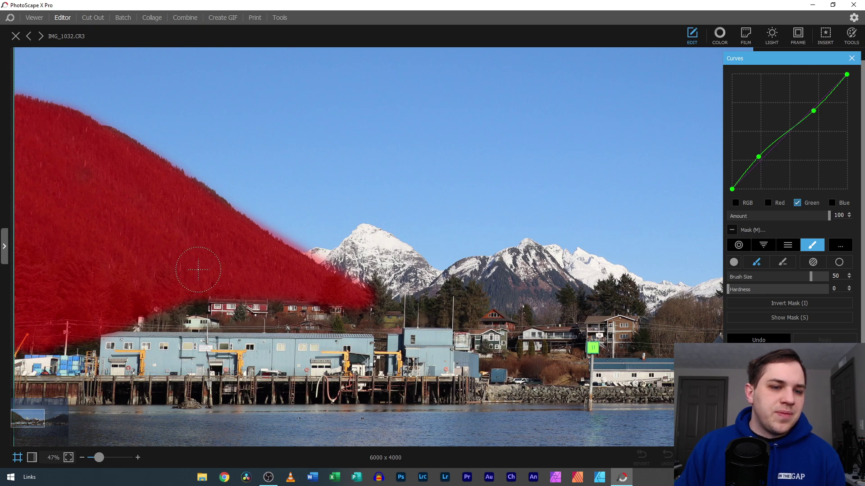
mouse_move(198, 269)
left_mouse_down()
mouse_move(100, 297)
mouse_move(108, 288)
left_mouse_up()
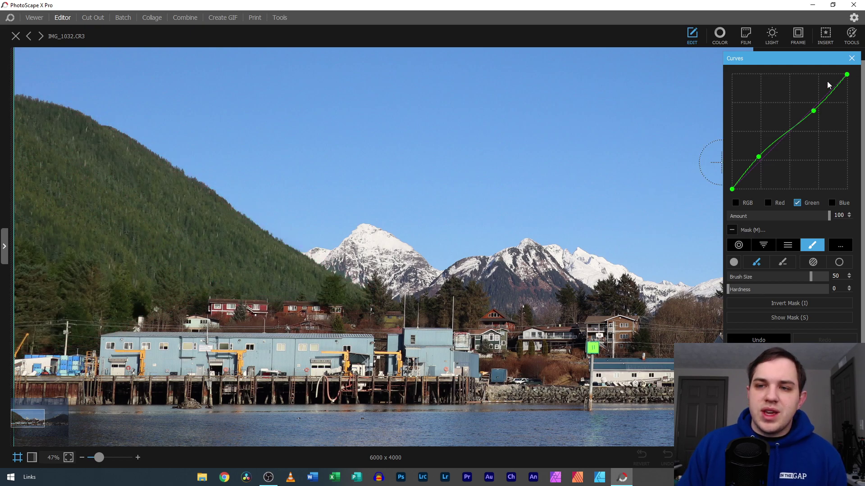
Lower the upper Green point, raise the lower one, and mask the right mountain slope.
left_click_drag(814, 112, 818, 117)
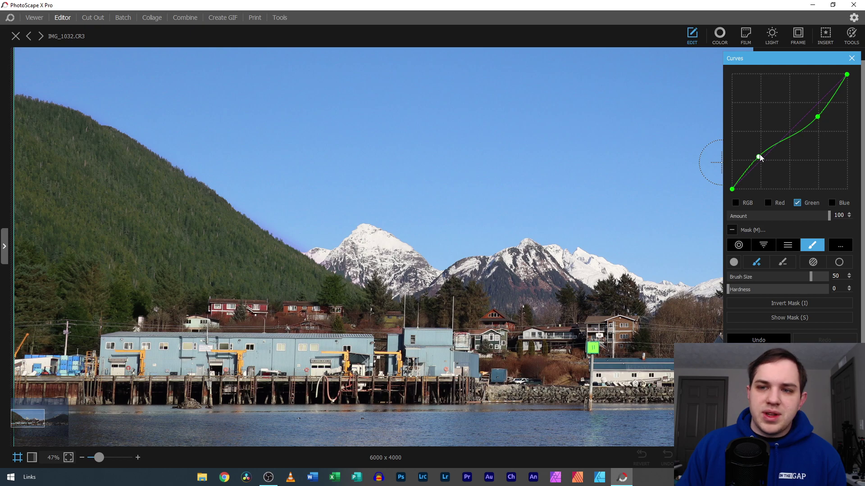
left_click_drag(759, 157, 758, 153)
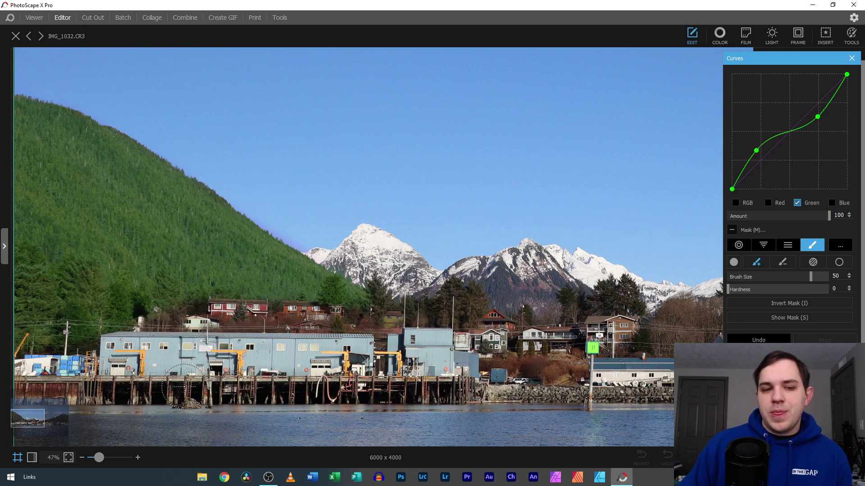
left_click_drag(98, 458, 94, 458)
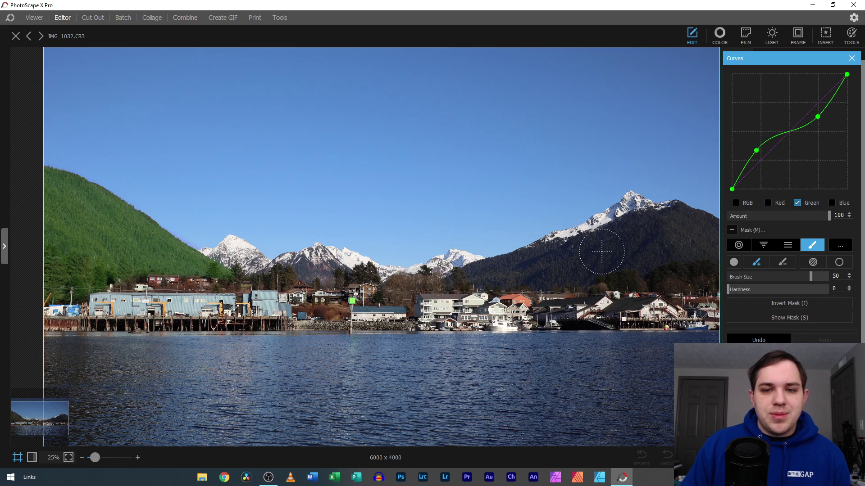
mouse_move(485, 270)
left_mouse_down()
mouse_move(696, 256)
mouse_move(714, 225)
mouse_move(662, 218)
mouse_move(604, 245)
mouse_move(470, 275)
mouse_move(629, 230)
mouse_move(685, 228)
mouse_move(624, 258)
mouse_move(509, 275)
mouse_move(707, 270)
mouse_move(595, 284)
left_mouse_up()
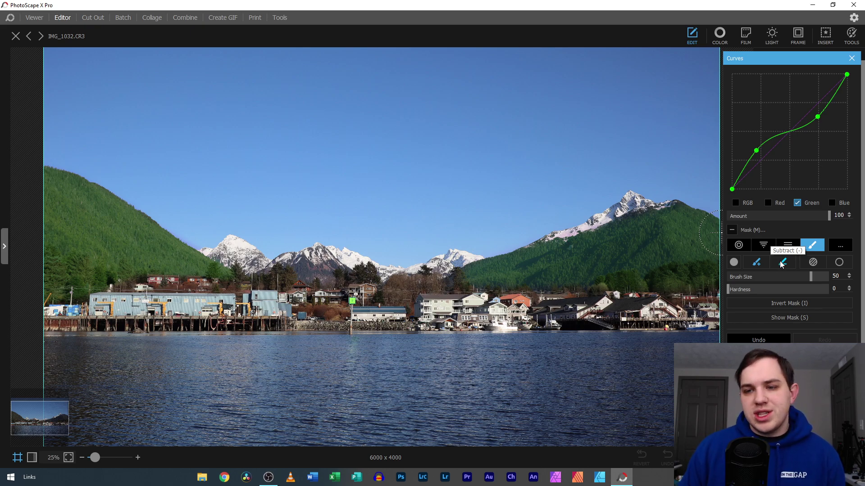
Toggle Invert Mask and Show Mask to check coverage, leaving the mask un-inverted and hidden.
left_click(790, 304)
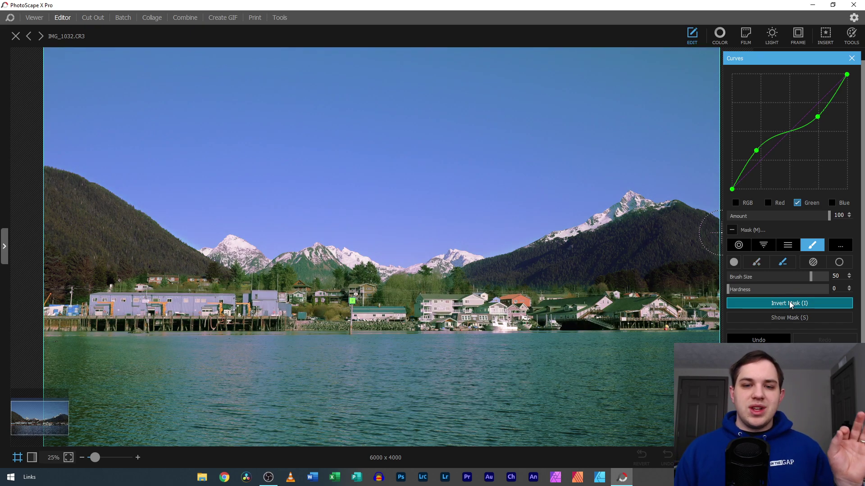
left_click(785, 318)
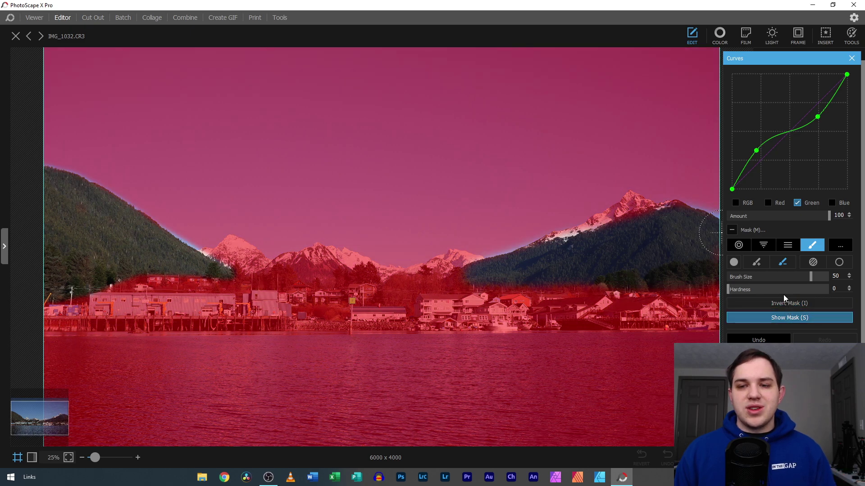
left_click(782, 304)
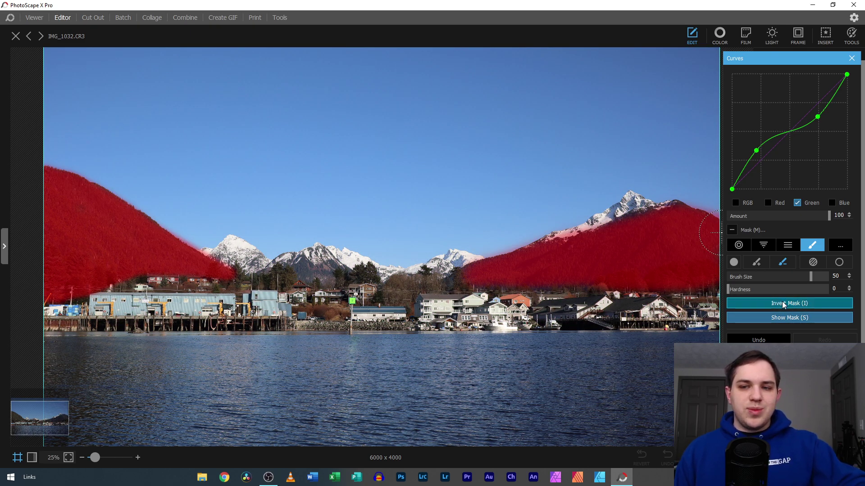
left_click(782, 302)
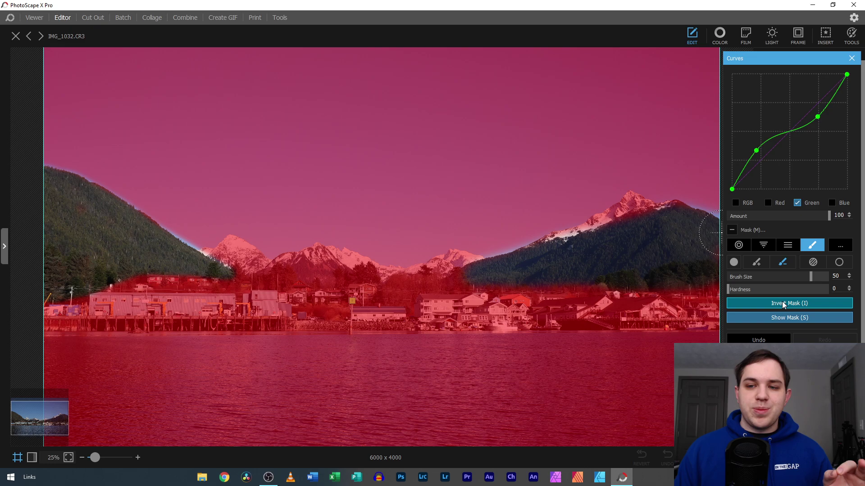
left_click(782, 301)
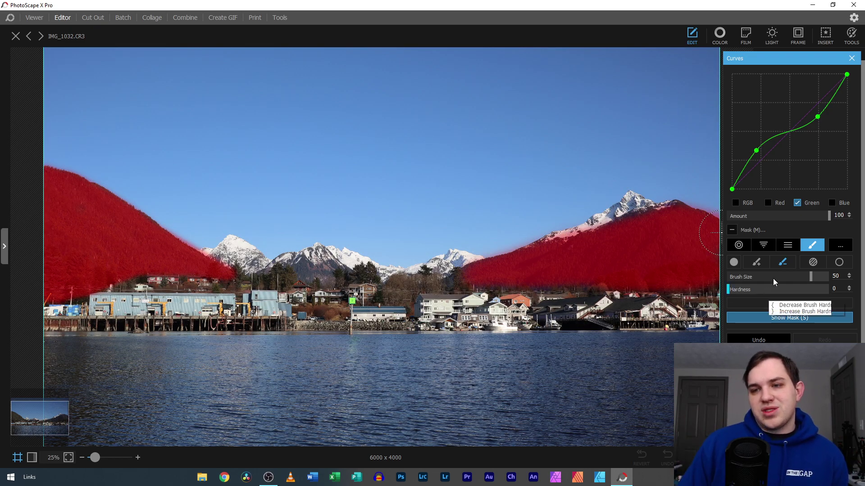
left_click(762, 317)
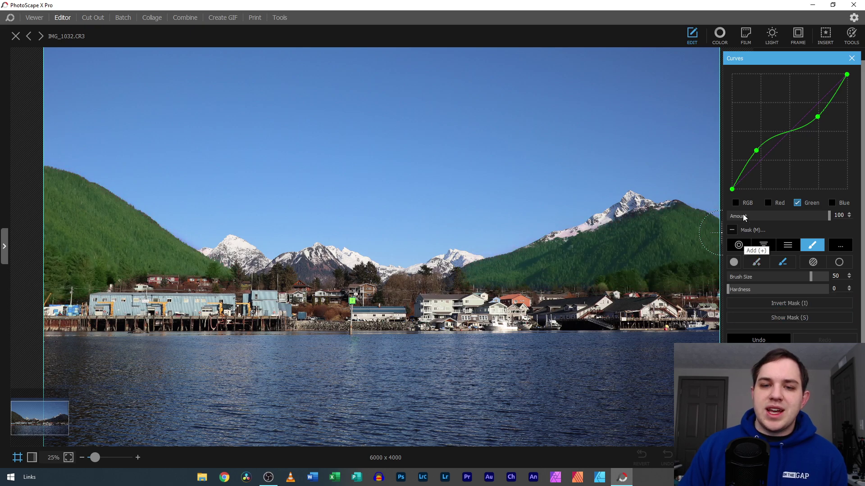
Reshape the masked Green curve below the diagonal and lower the Amount to 30.
left_click_drag(757, 150, 764, 156)
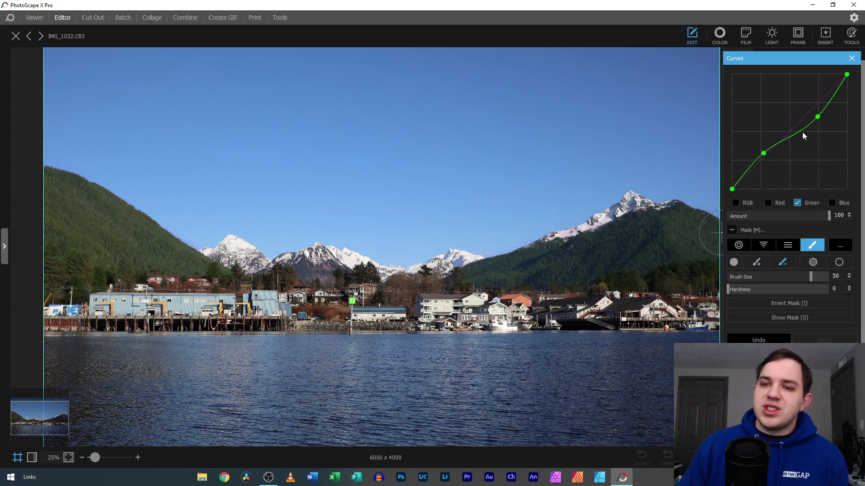
left_click_drag(819, 116, 817, 115)
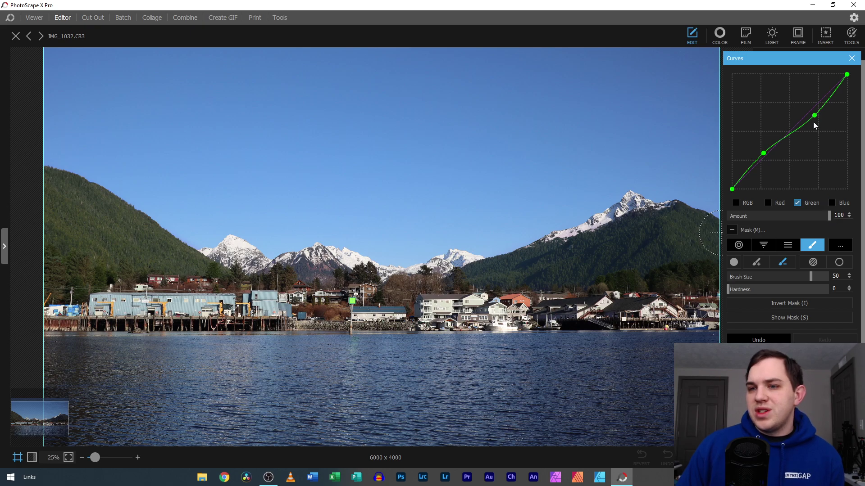
left_click_drag(816, 116, 819, 121)
left_click_drag(763, 153, 763, 144)
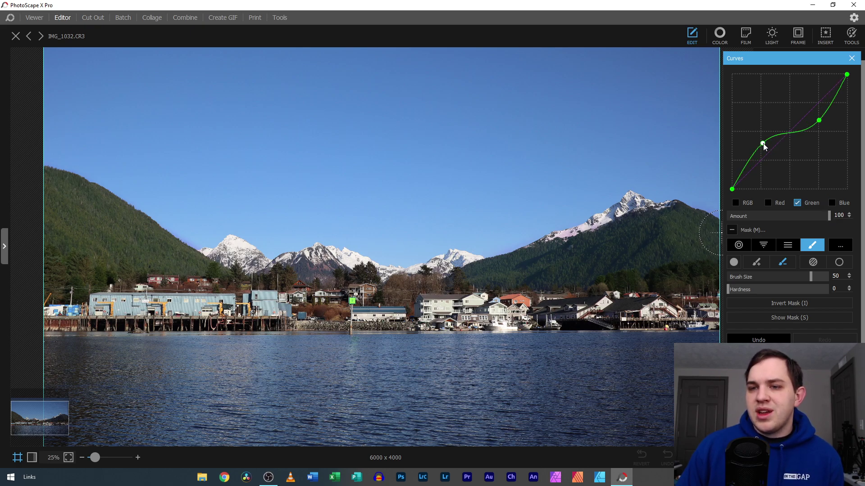
left_click_drag(828, 215, 766, 217)
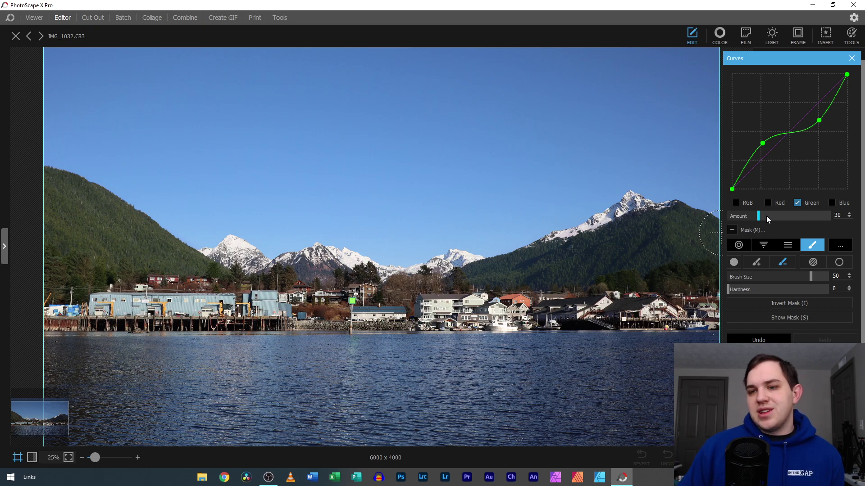
left_click_drag(763, 143, 773, 155)
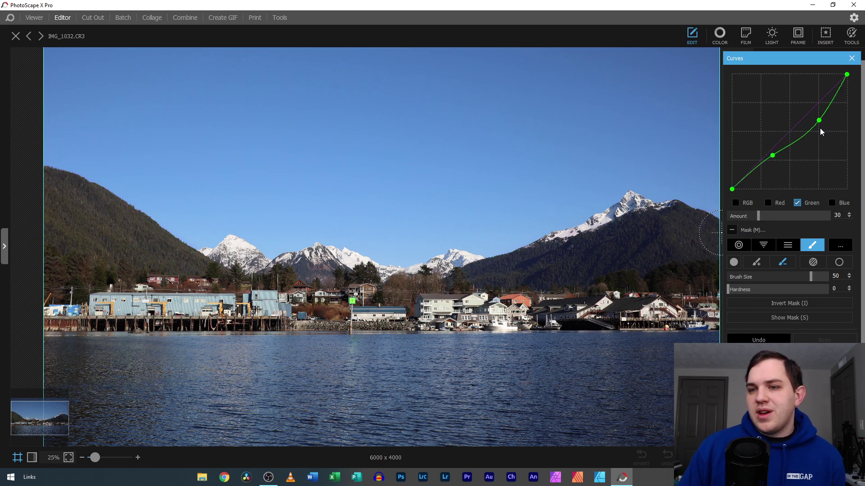
left_click_drag(819, 120, 808, 108)
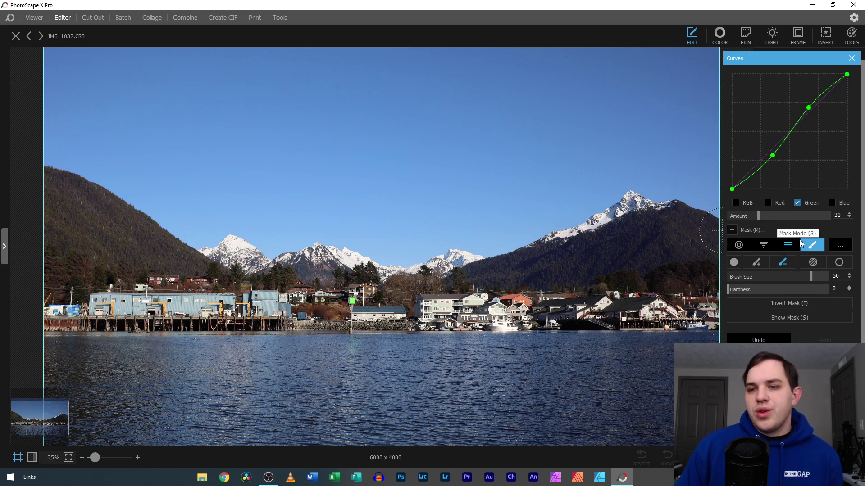
Hide the mask options, view the RGB, Green and Red curves, then cancel the curve adjustment.
left_click(731, 231)
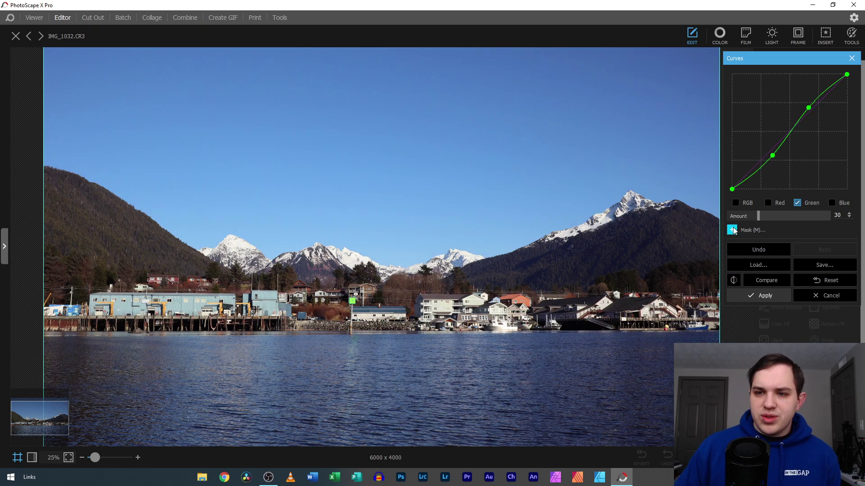
left_click(736, 204)
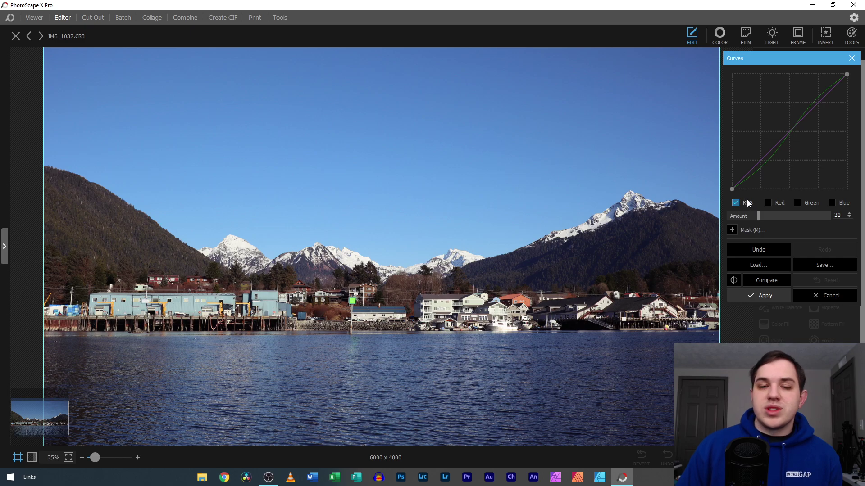
left_click(797, 203)
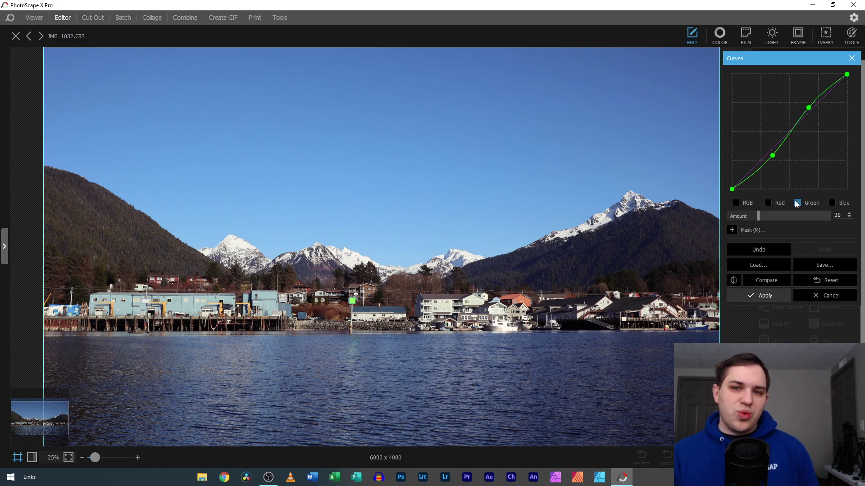
left_click(769, 203)
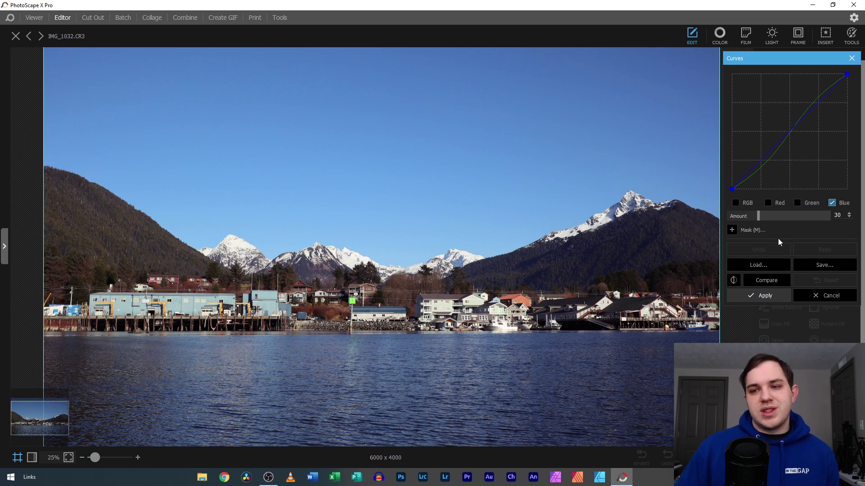
left_click(842, 295)
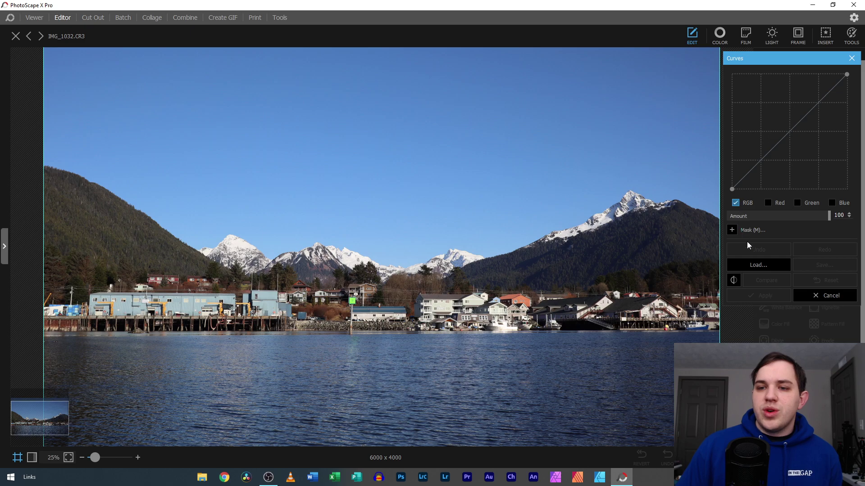
Load the saved 'basic' curve preset onto the harbour photo for a gentle S-curve contrast boost.
left_click(756, 265)
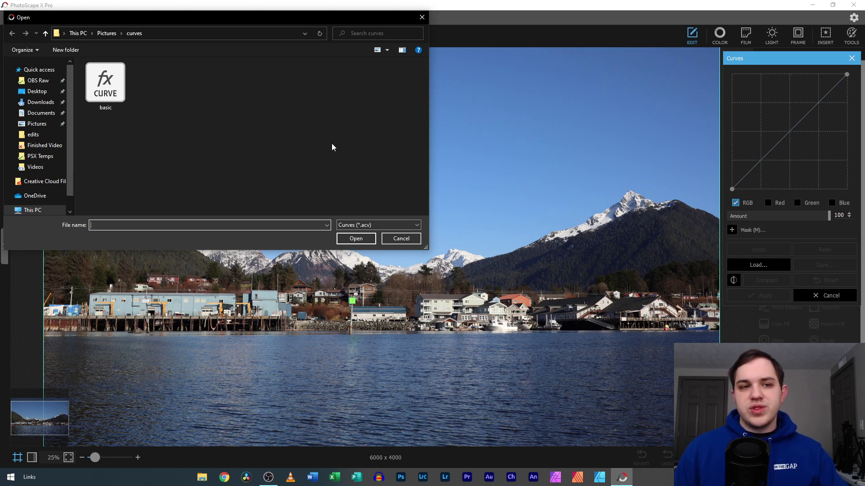
double_click(113, 87)
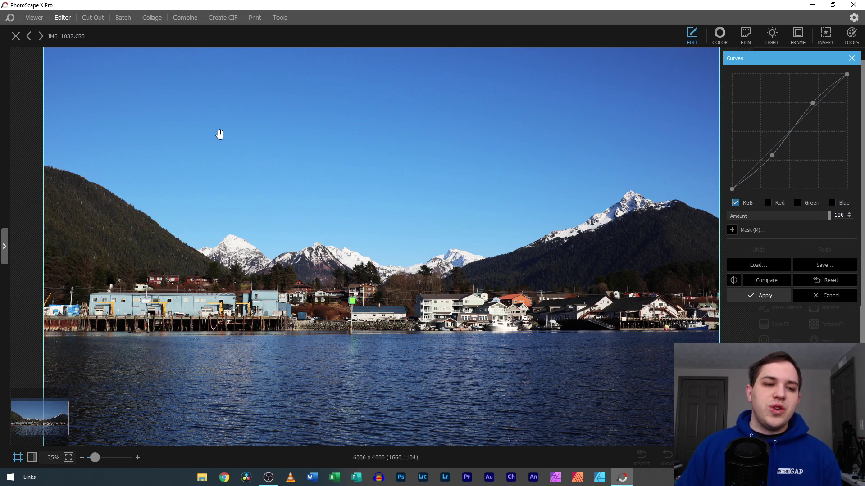
mouse_move(1, 190)
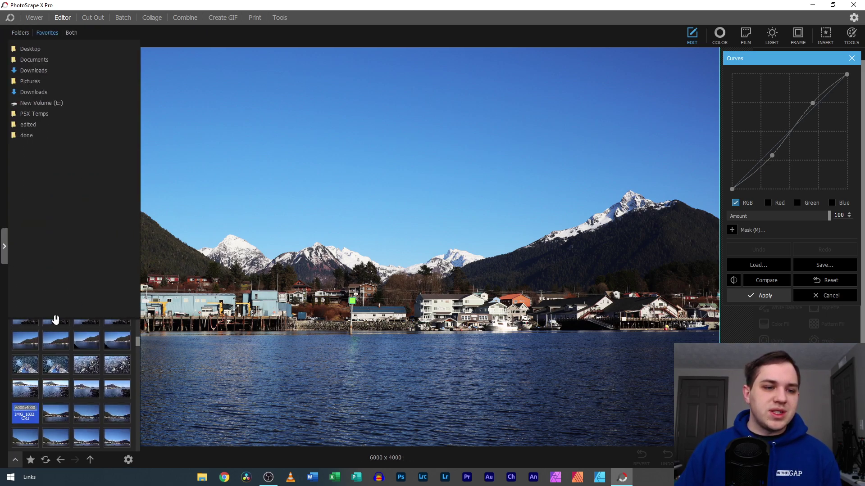
Apply the 'basic' curve preset to IMG_1031.JPG in Curves and nudge its upper and lower points.
left_click(117, 390)
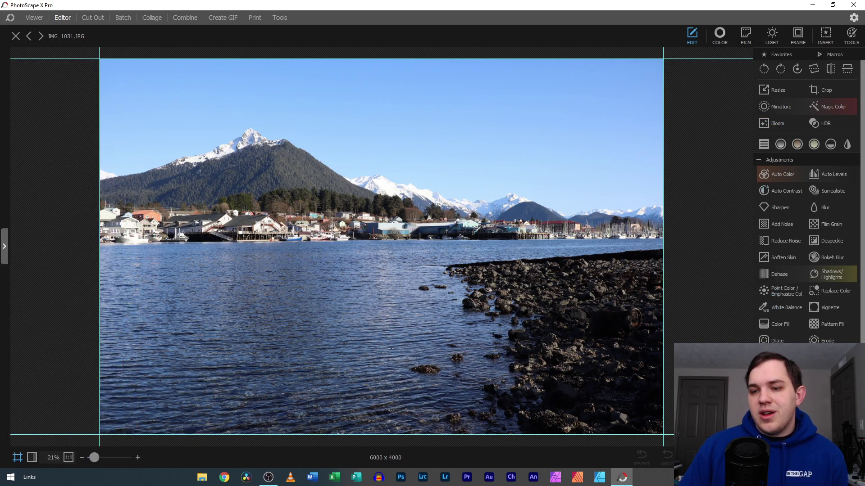
left_click(781, 144)
left_click(758, 264)
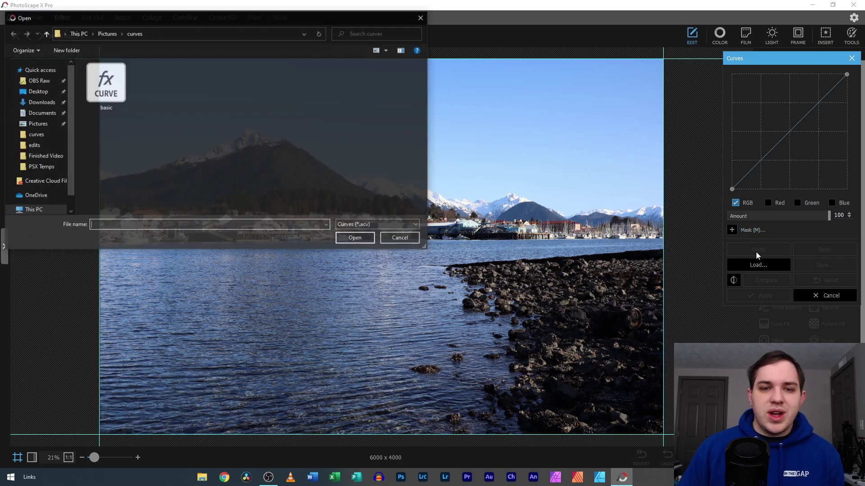
left_click(95, 82)
double_click(94, 79)
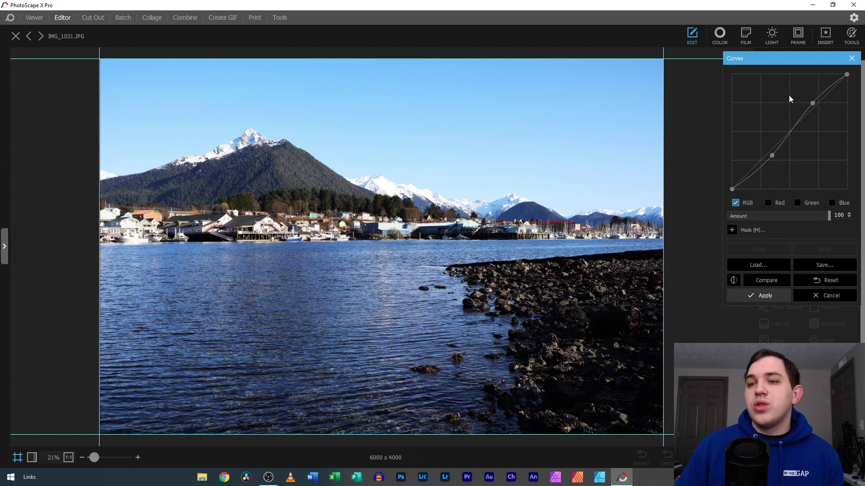
left_click_drag(813, 105, 810, 102)
left_click_drag(772, 158, 775, 160)
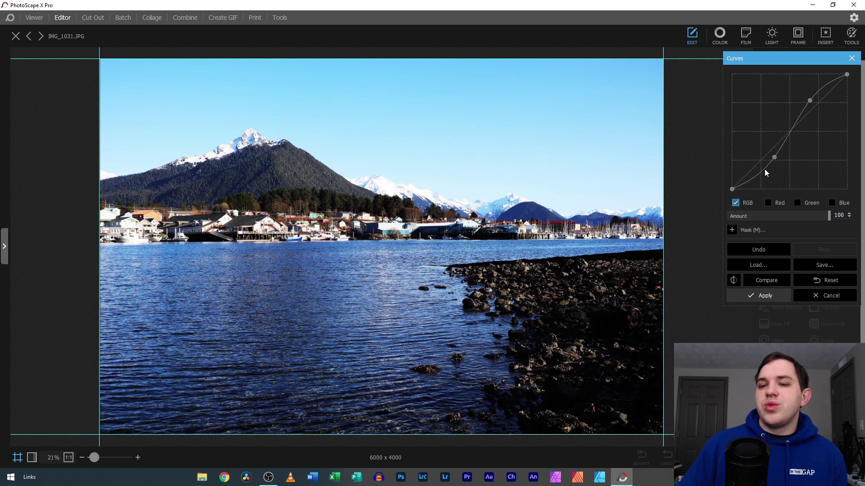
Discard the curve on IMG_1031.JPG and reopen the harbour photo IMG_1032.CR3.
left_click(825, 297)
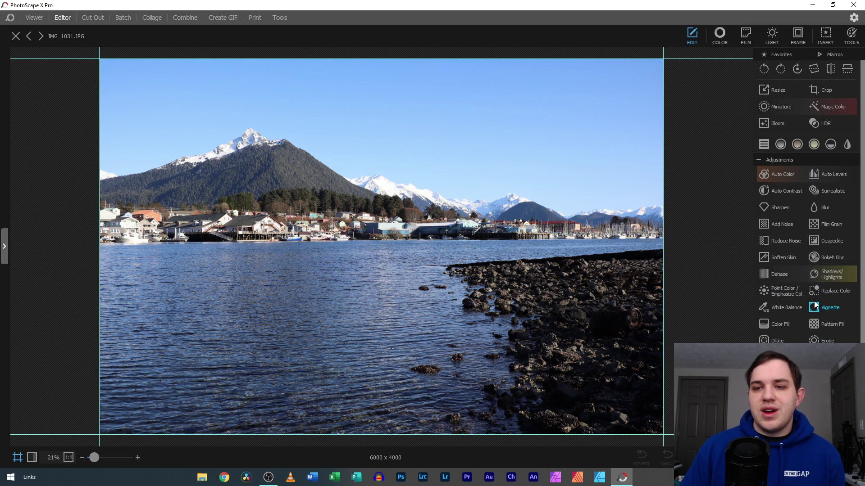
left_click(4, 246)
left_click_drag(26, 412, 519, 309)
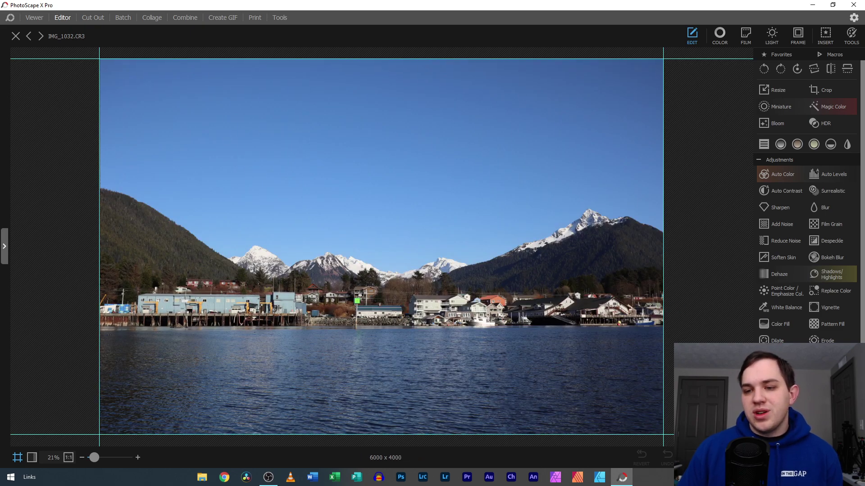
Shape an S-shaped RGB contrast curve on IMG_1032.CR3 in Curves.
left_click(781, 145)
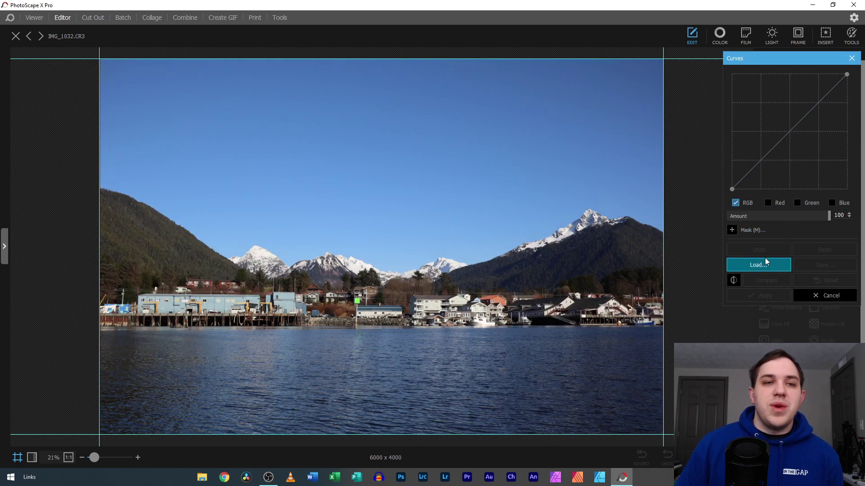
left_click_drag(813, 108, 806, 102)
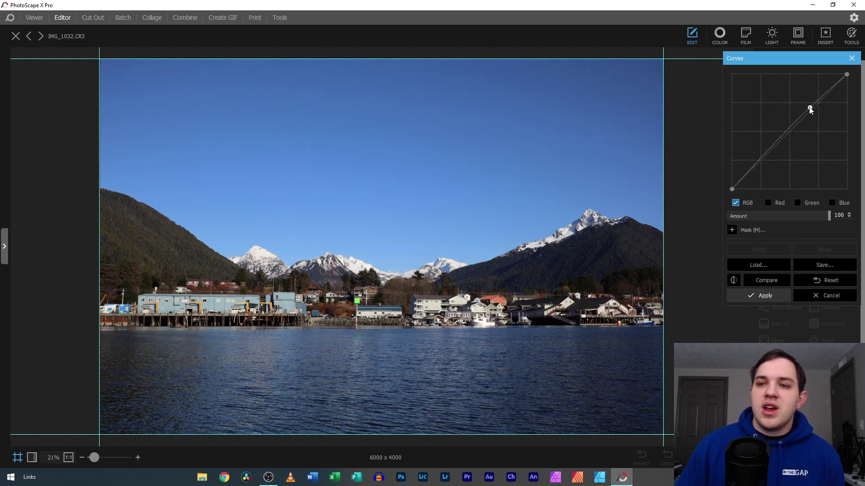
left_click(767, 146)
mouse_move(767, 146)
left_mouse_down()
mouse_move(777, 159)
mouse_move(778, 148)
left_mouse_up()
Bend the Blue channel curve to deepen sky and water, then try saving it as a preset.
left_click(832, 202)
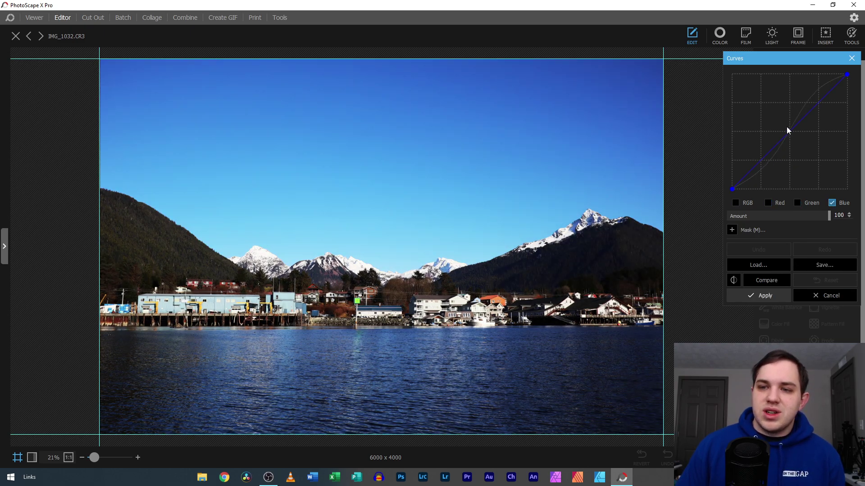
left_click_drag(801, 120, 772, 139)
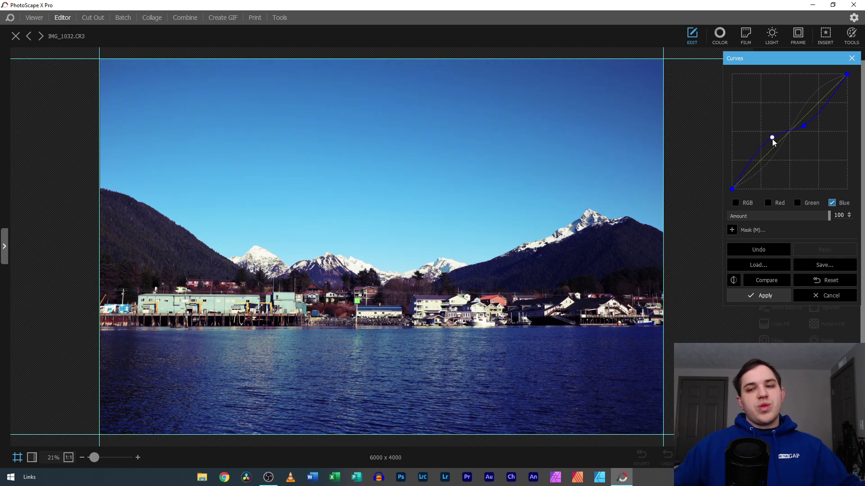
left_click(824, 265)
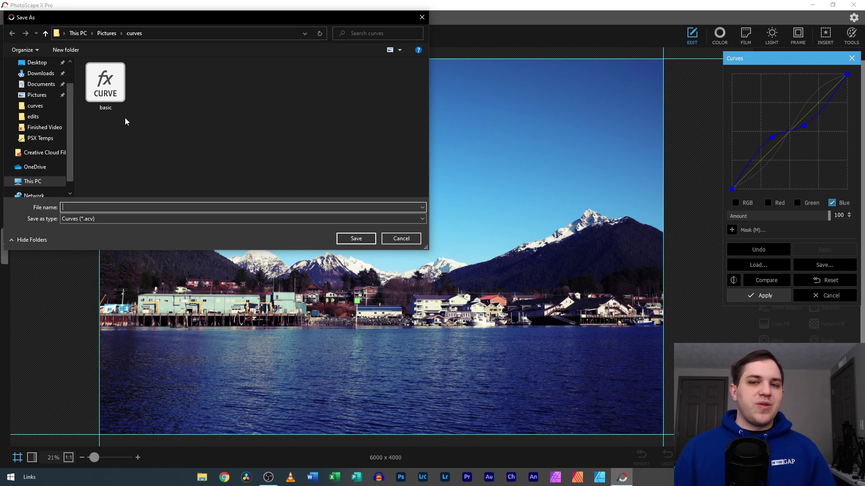
left_click(414, 242)
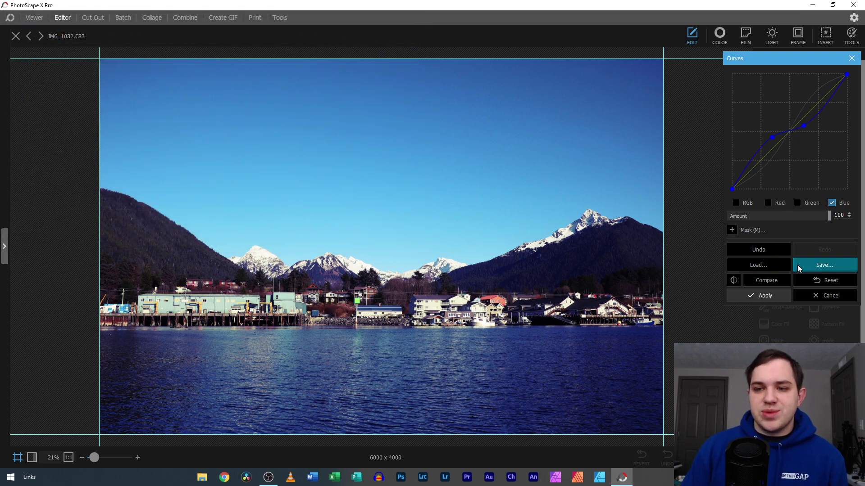
Compare original and edit in split view, then reset the Blue channel curve and exit split view.
left_click(772, 282)
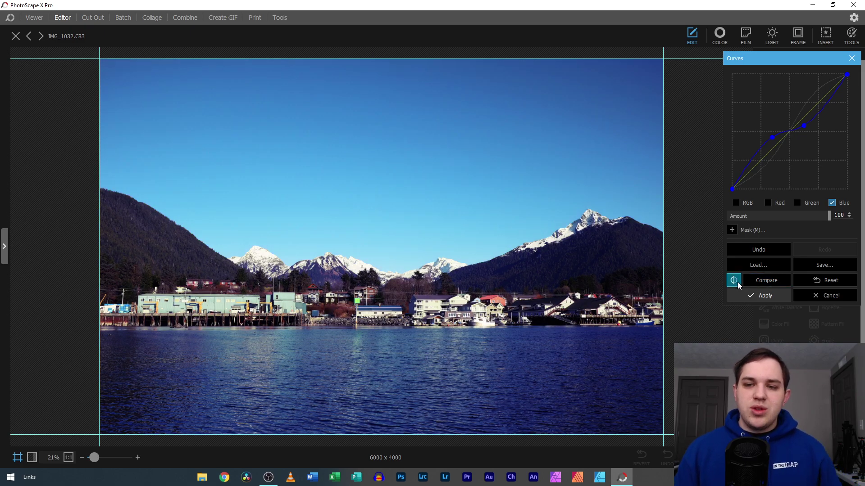
left_click(733, 281)
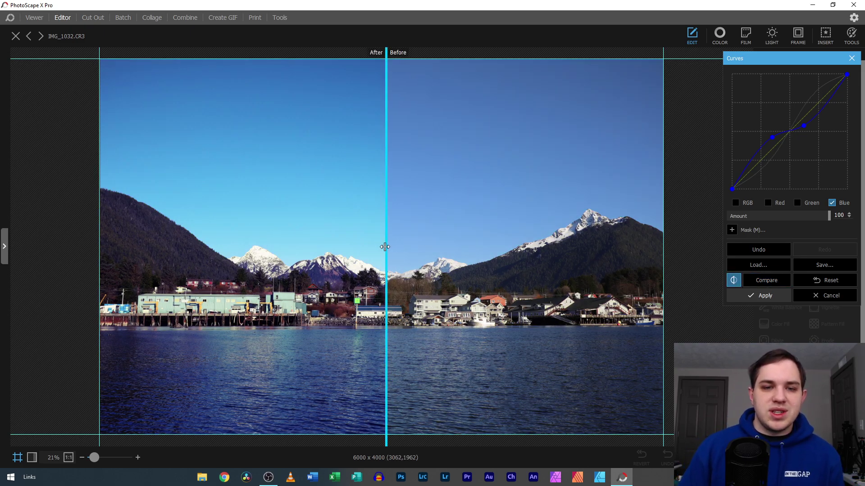
mouse_move(386, 246)
left_mouse_down()
mouse_move(208, 251)
mouse_move(381, 249)
left_mouse_up()
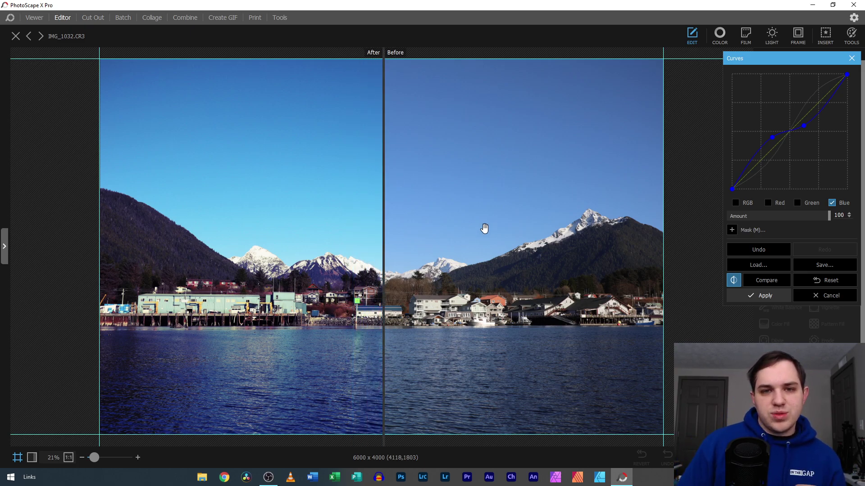
left_click_drag(383, 239, 384, 258)
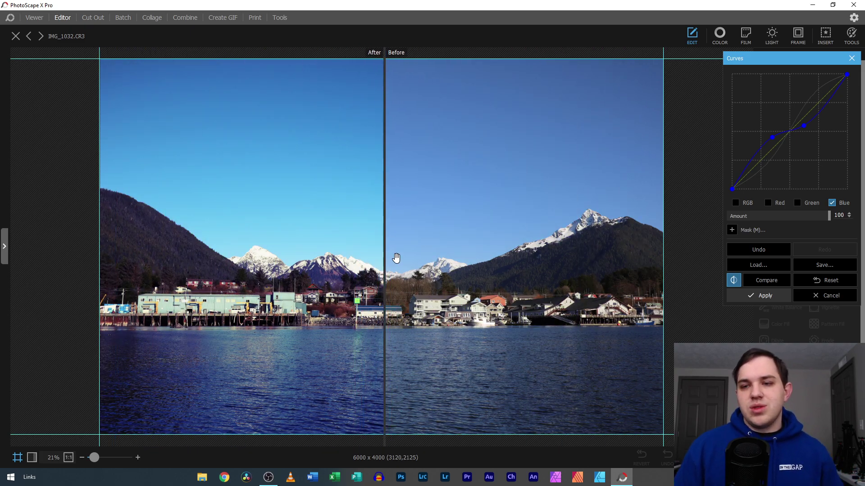
left_click(800, 282)
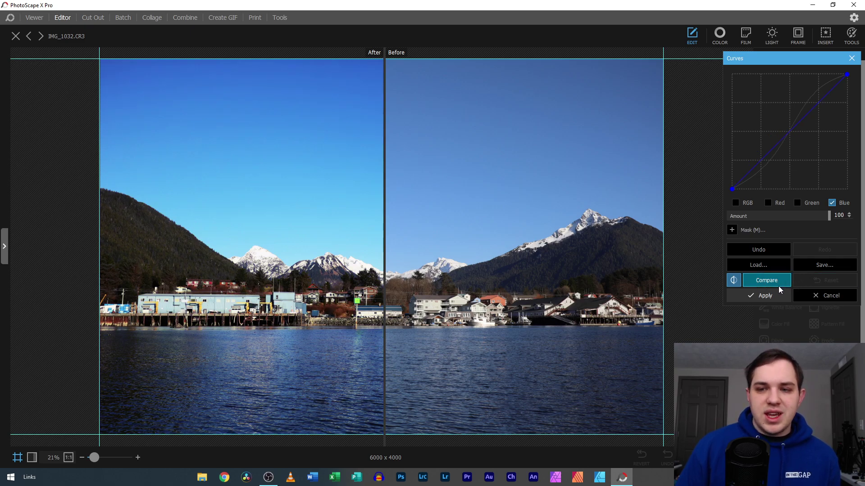
left_click(734, 280)
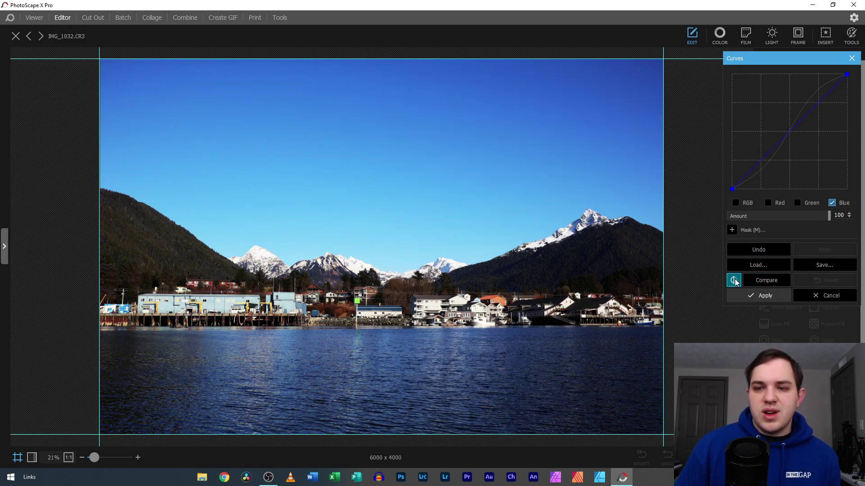